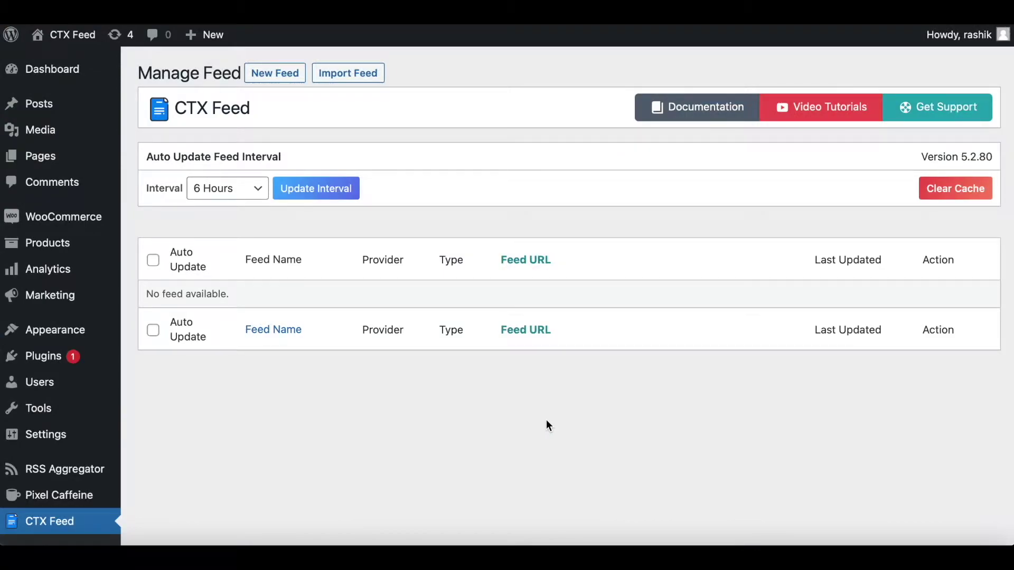
# Step: Start a new feed based on Custom Template 1 with the file name Variation1
pyautogui.click(280, 78)
pyautogui.scroll(-1, 641, 258)
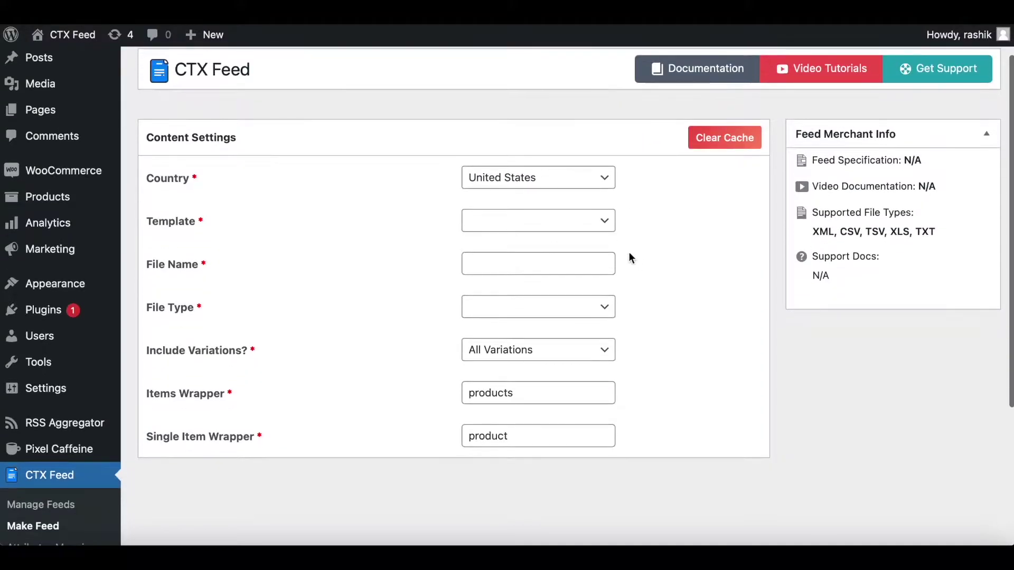
pyautogui.click(586, 225)
pyautogui.click(522, 255)
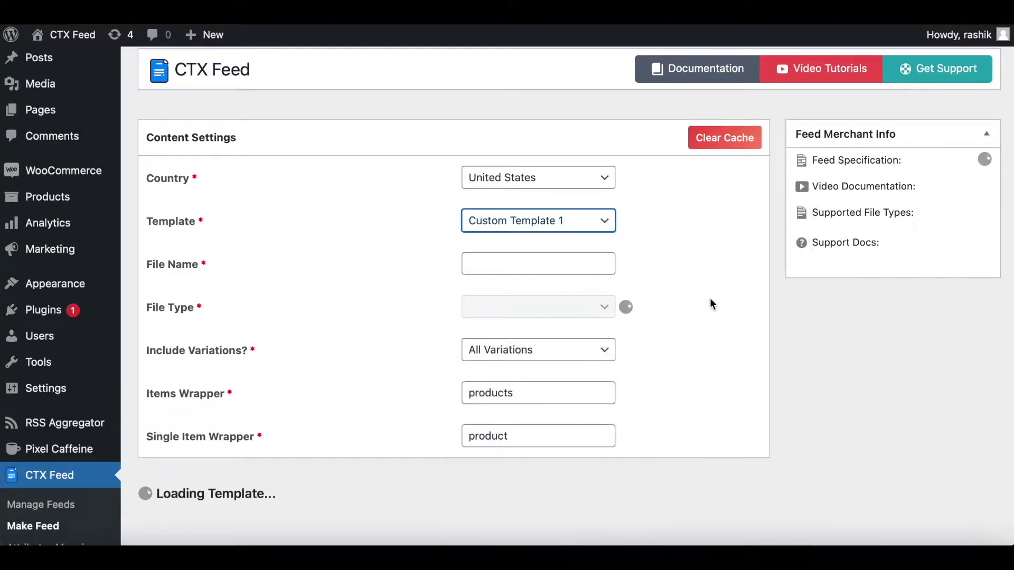
pyautogui.scroll(-1, 714, 299)
pyautogui.click(517, 213)
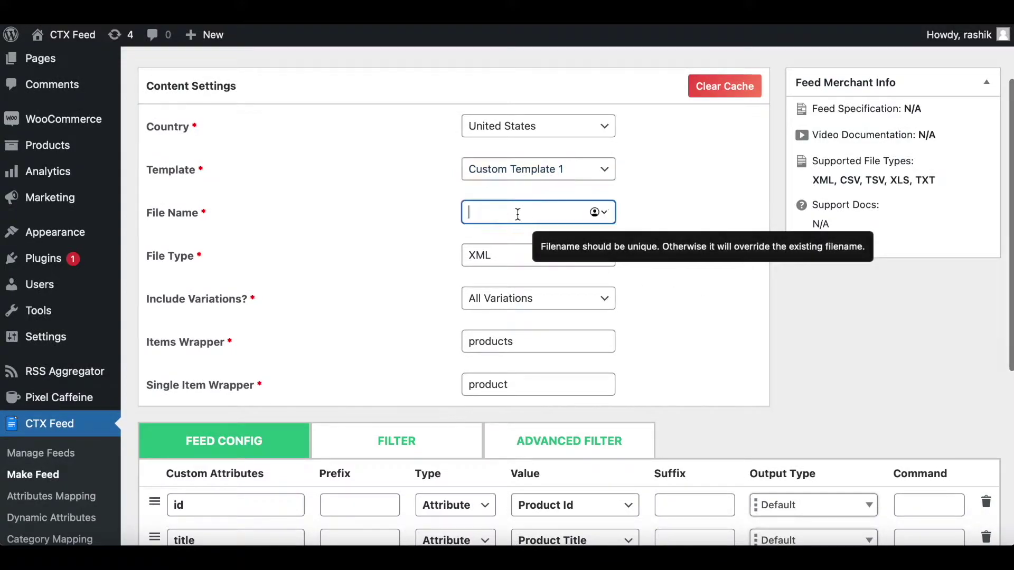
pyautogui.write('Var')
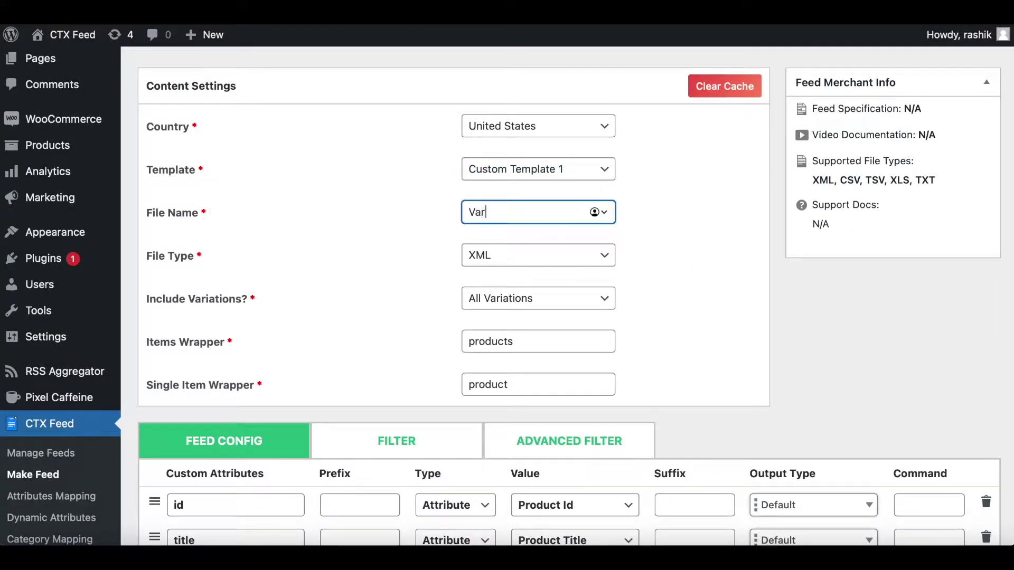
pyautogui.write('iation1')
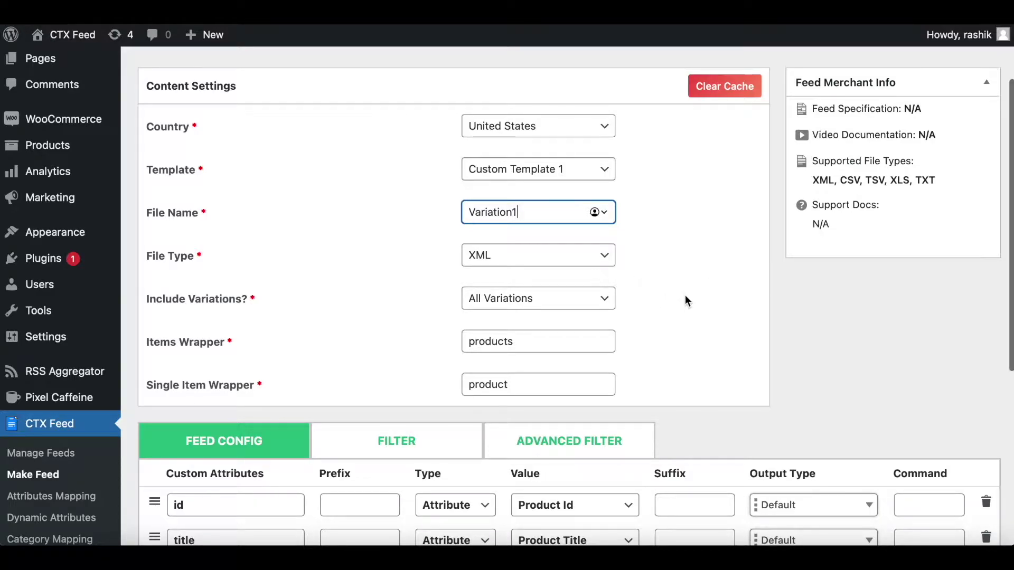
# Step: Keep Include Variations set to All Variations for the XML feed
pyautogui.scroll(-1, 686, 295)
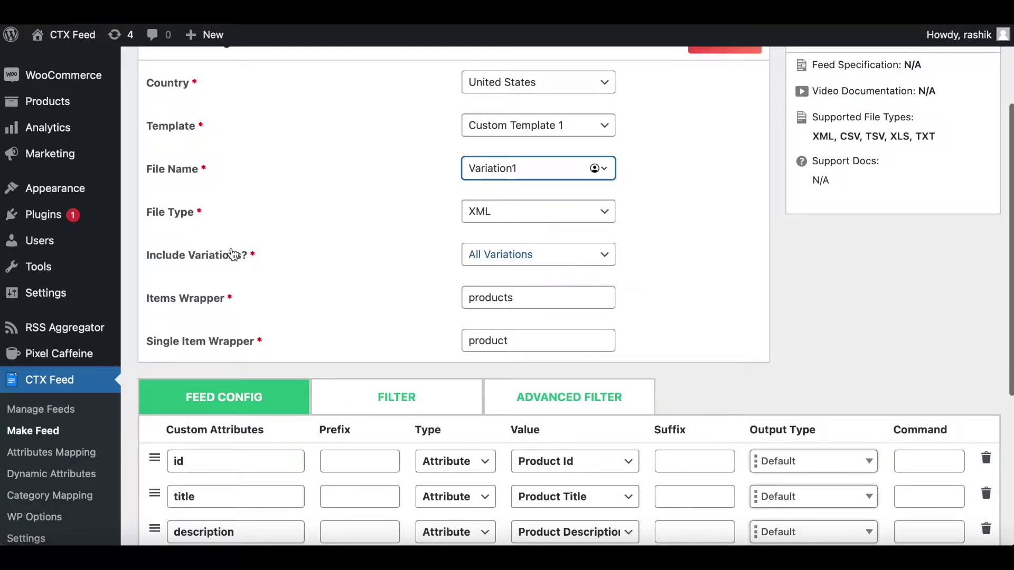
pyautogui.click(527, 258)
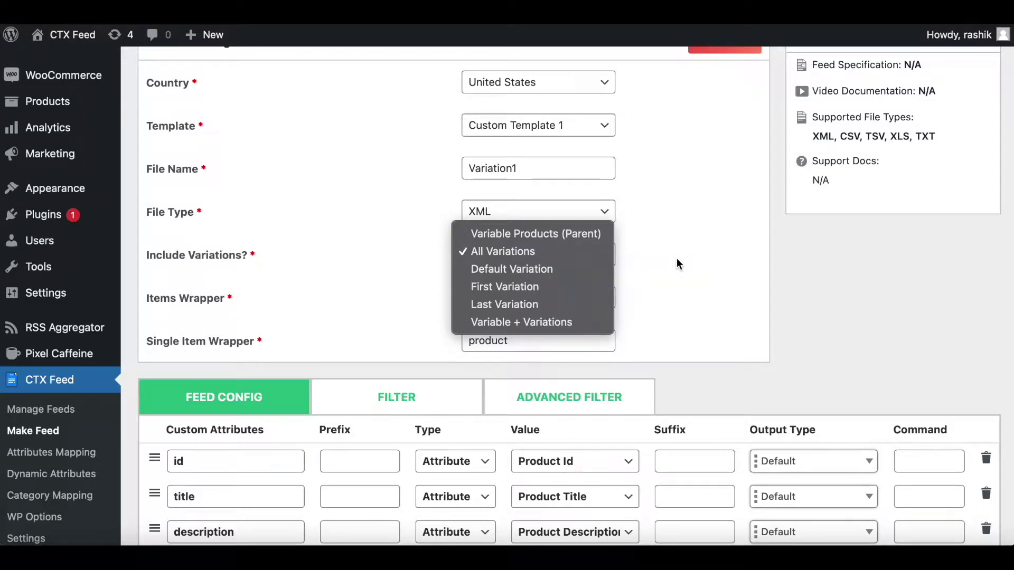
pyautogui.click(555, 251)
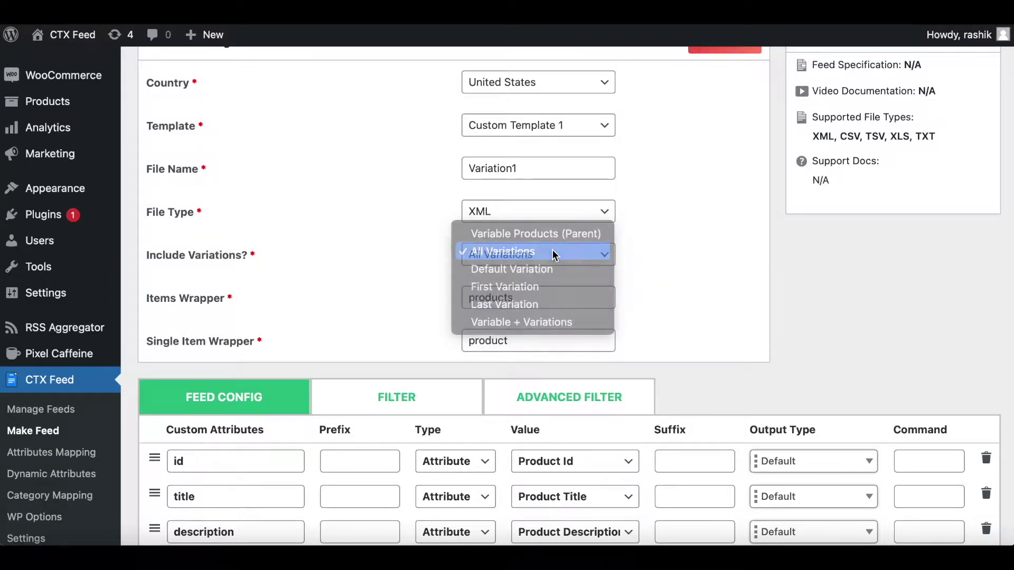
pyautogui.scroll(-5, 690, 269)
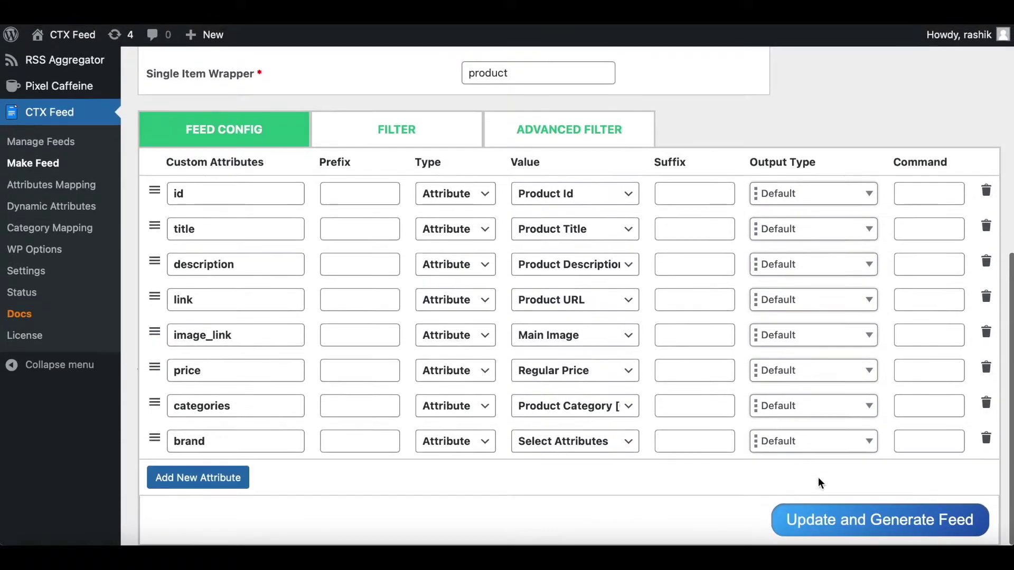
# Step: Generate the Variation1 XML feed and go to the WooCommerce Products list
pyautogui.click(824, 528)
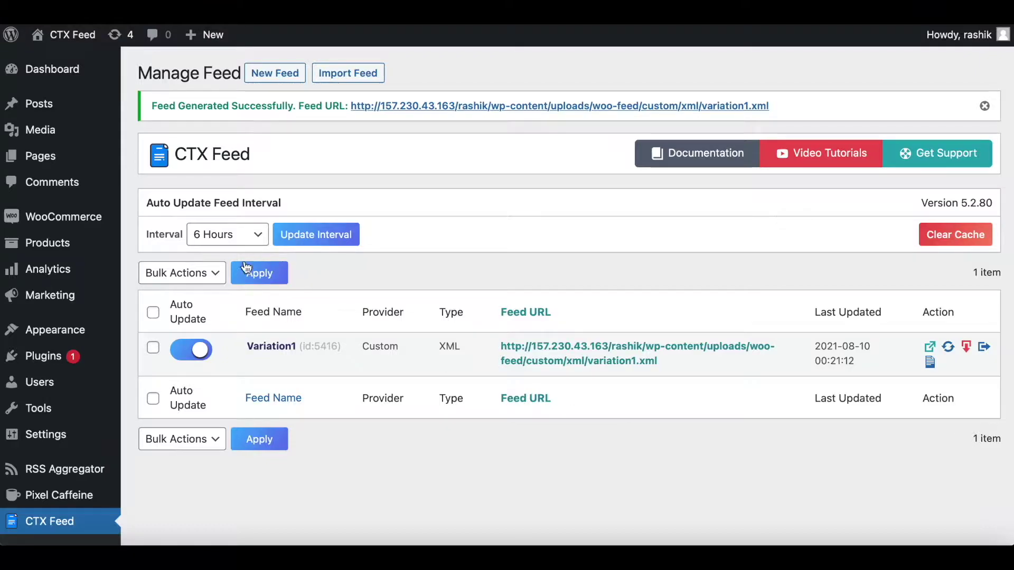
pyautogui.click(62, 243)
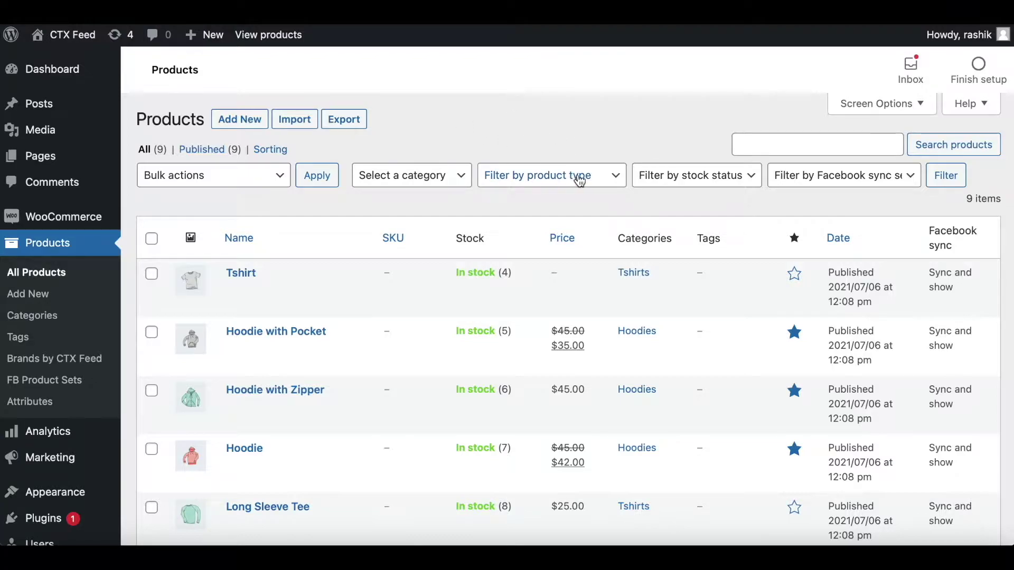
# Step: Filter the product list to show only Variable product items
pyautogui.click(580, 181)
pyautogui.click(520, 279)
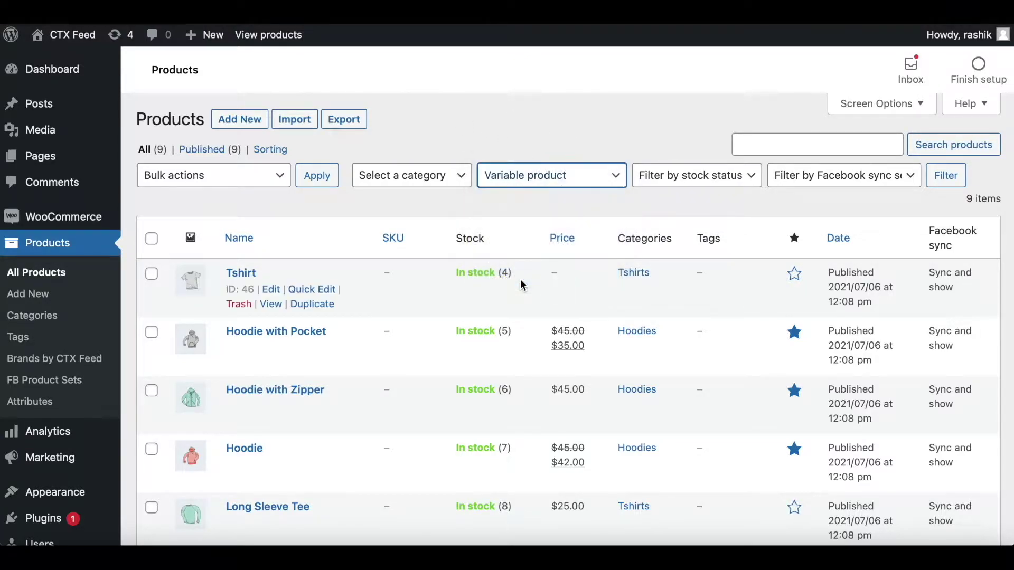
pyautogui.click(954, 178)
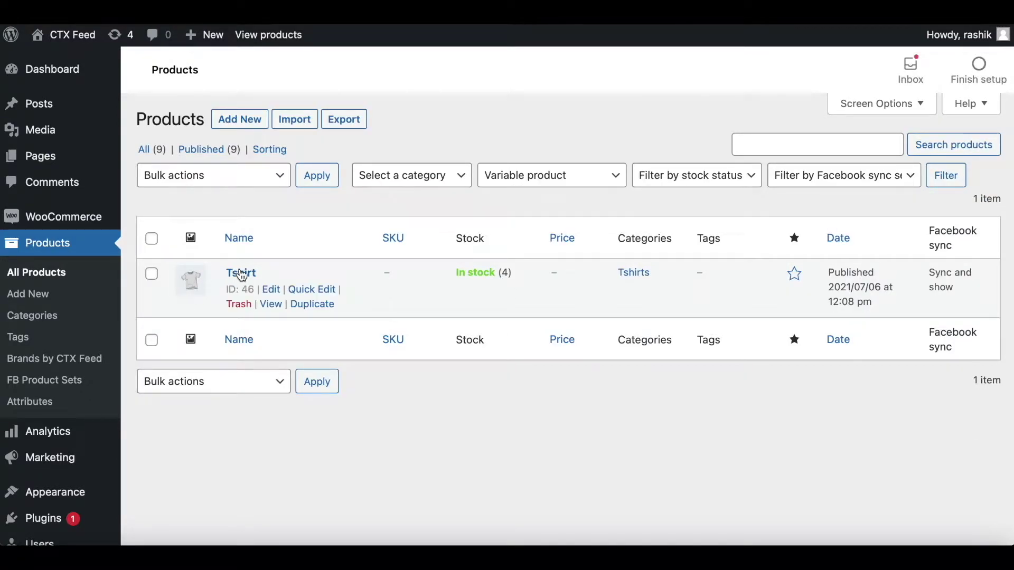
# Step: Open the Tshirt product and browse its nine colour-size variations
pyautogui.click(243, 273)
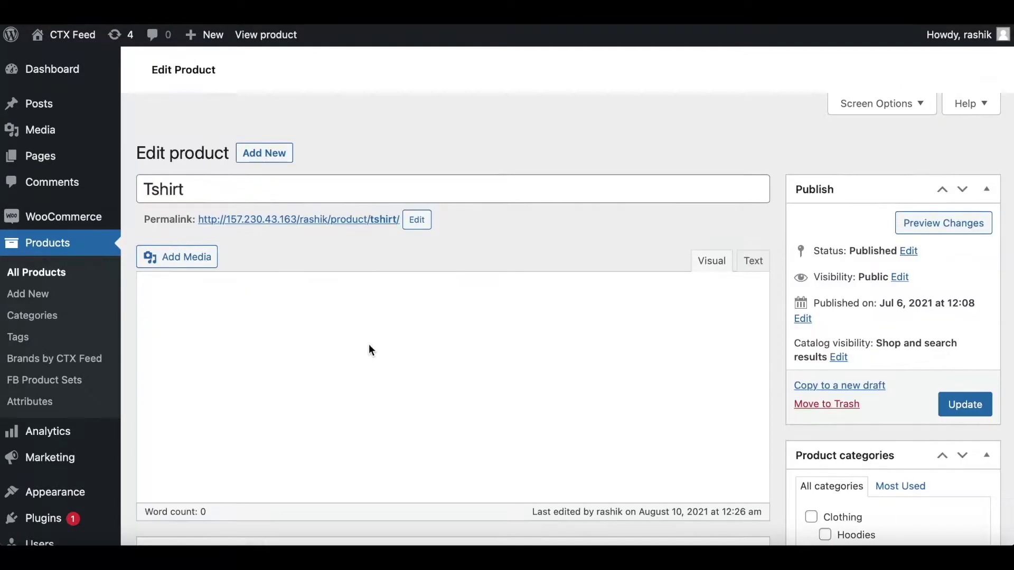
pyautogui.scroll(-9, 410, 387)
pyautogui.scroll(1, 411, 392)
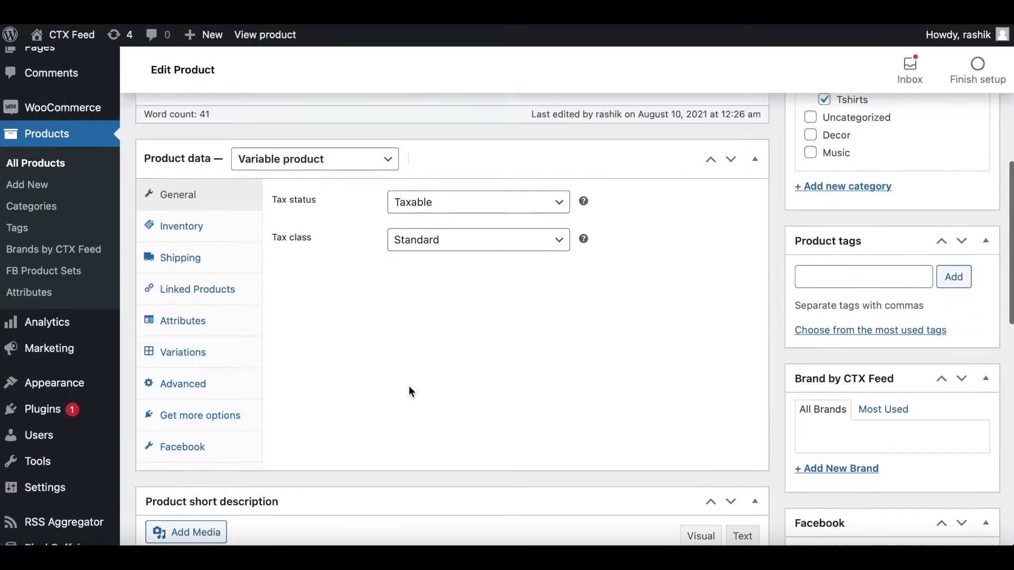
pyautogui.click(185, 353)
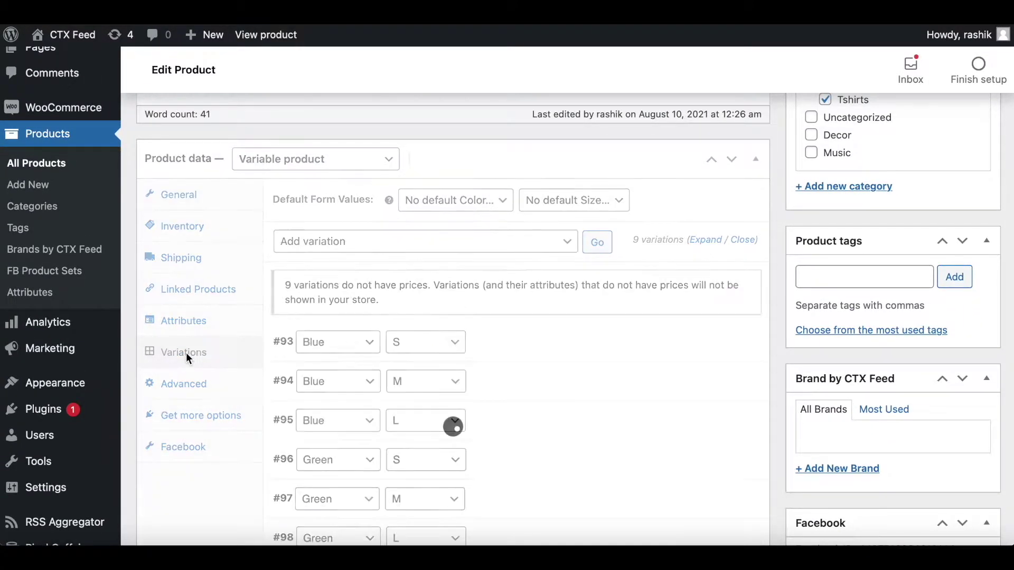
pyautogui.scroll(-3, 642, 385)
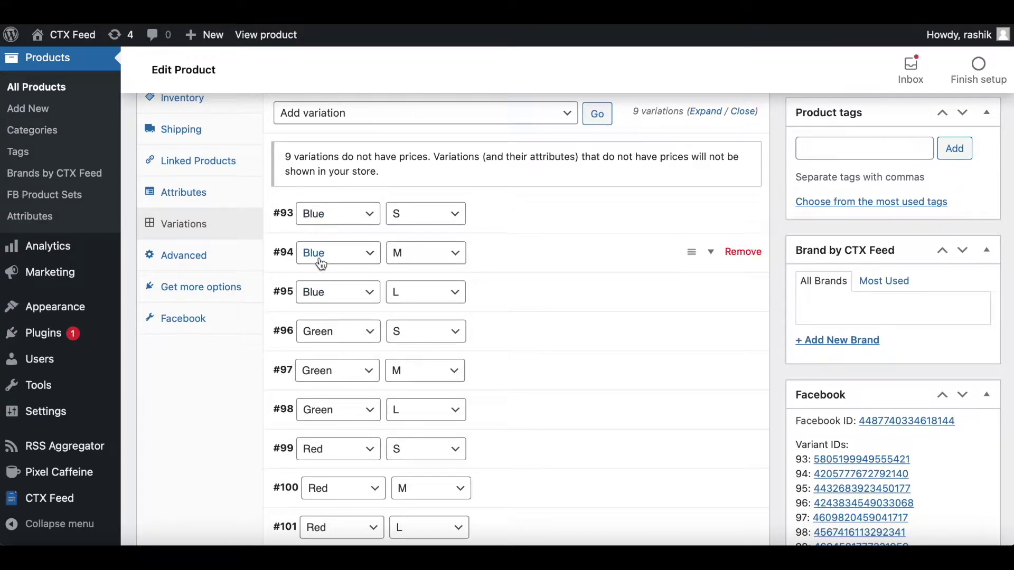
pyautogui.scroll(-2, 498, 388)
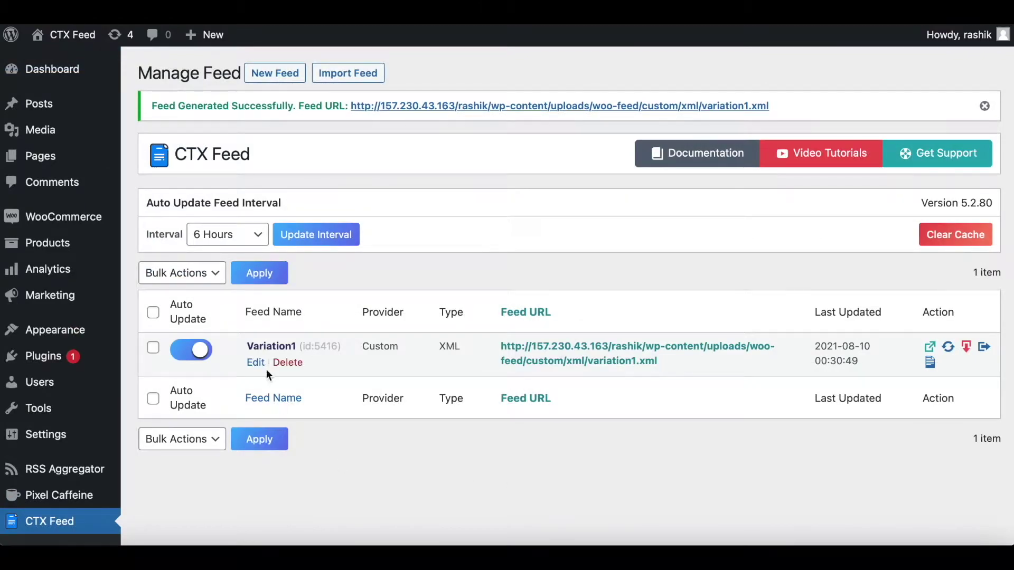
# Step: Reopen Variation1, keep All Variations, and regenerate the feed
pyautogui.click(275, 347)
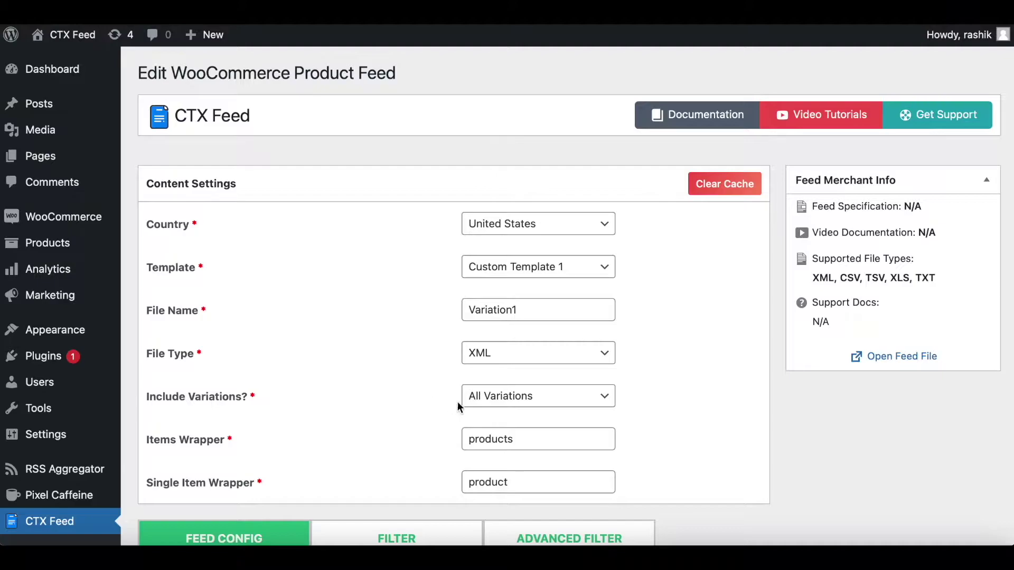
pyautogui.click(558, 407)
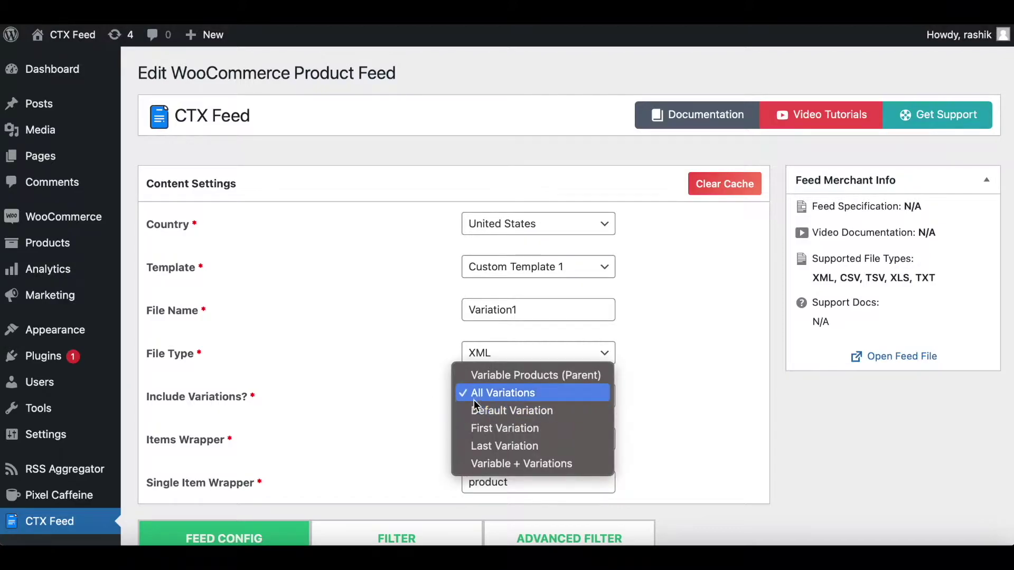
pyautogui.click(520, 393)
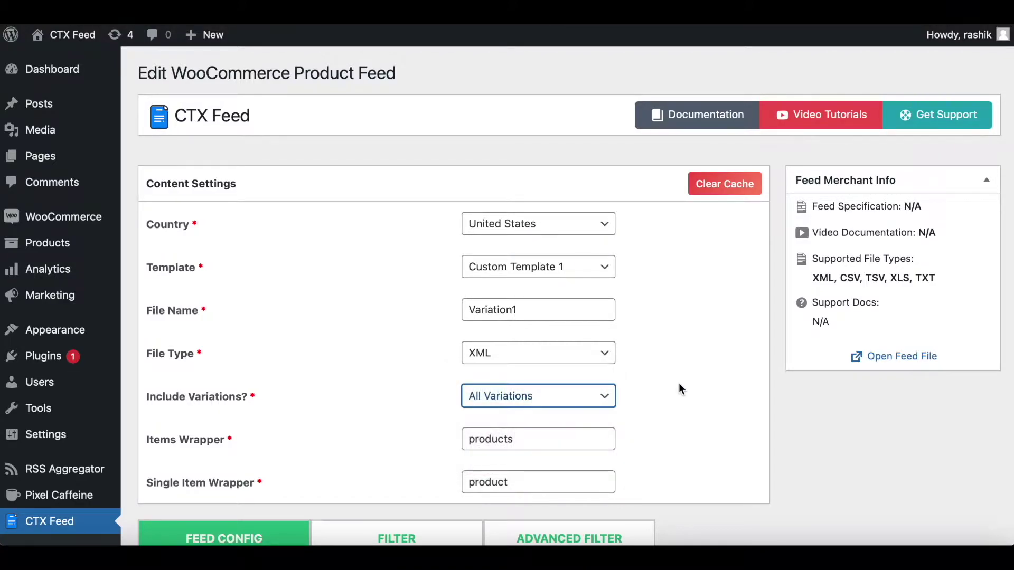
pyautogui.scroll(-1, 681, 389)
pyautogui.scroll(-3, 681, 389)
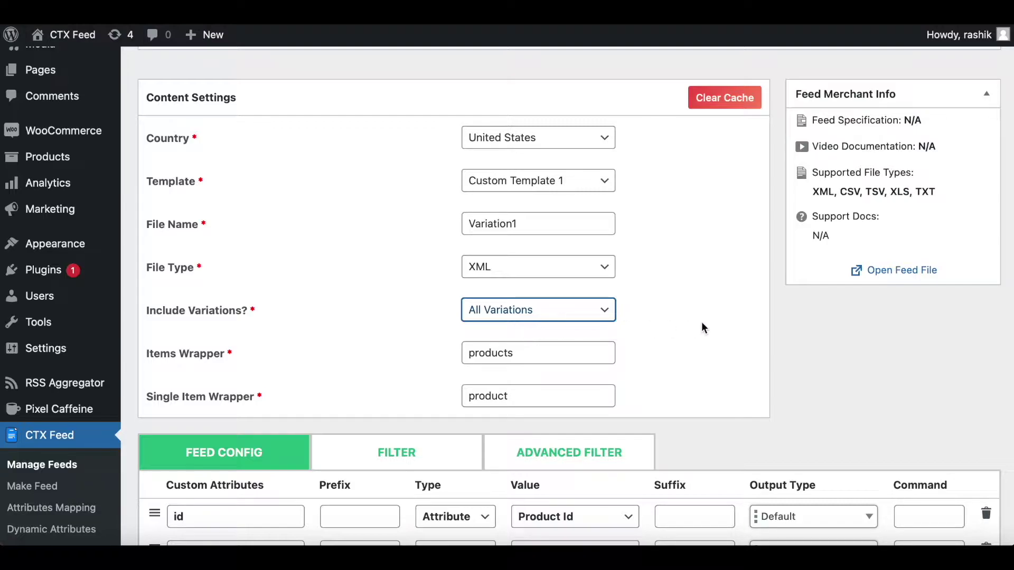
pyautogui.scroll(-6, 704, 322)
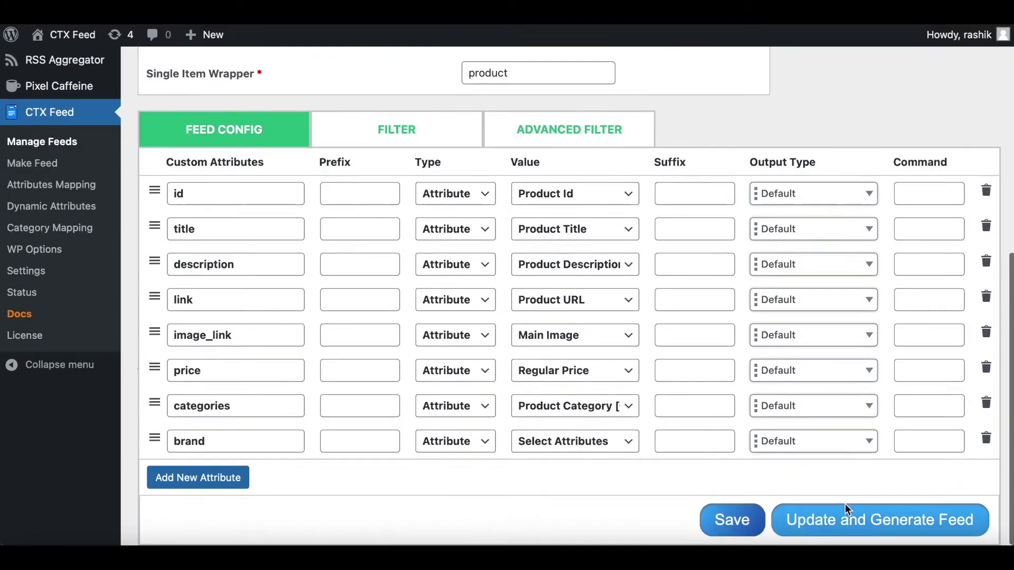
pyautogui.click(858, 514)
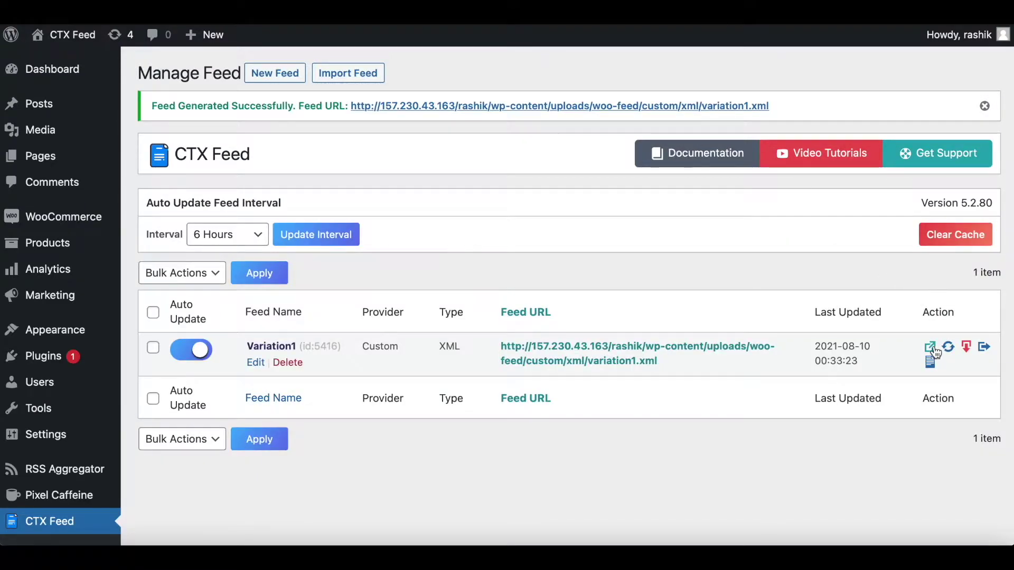
# Step: Open variation1.xml and scroll through the separate Tshirt entries, ids 93–101
pyautogui.click(931, 347)
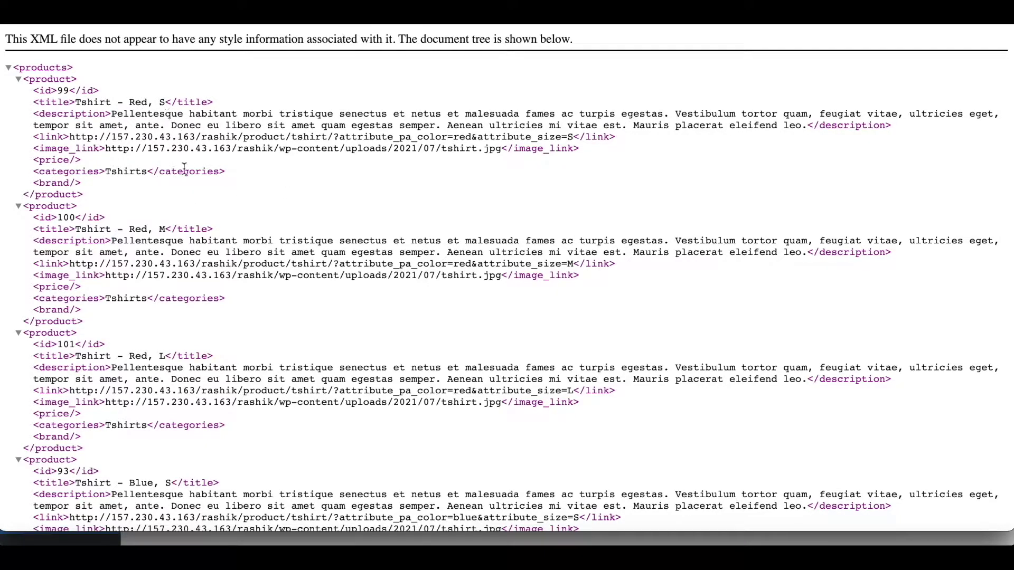
pyautogui.scroll(-1, 166, 206)
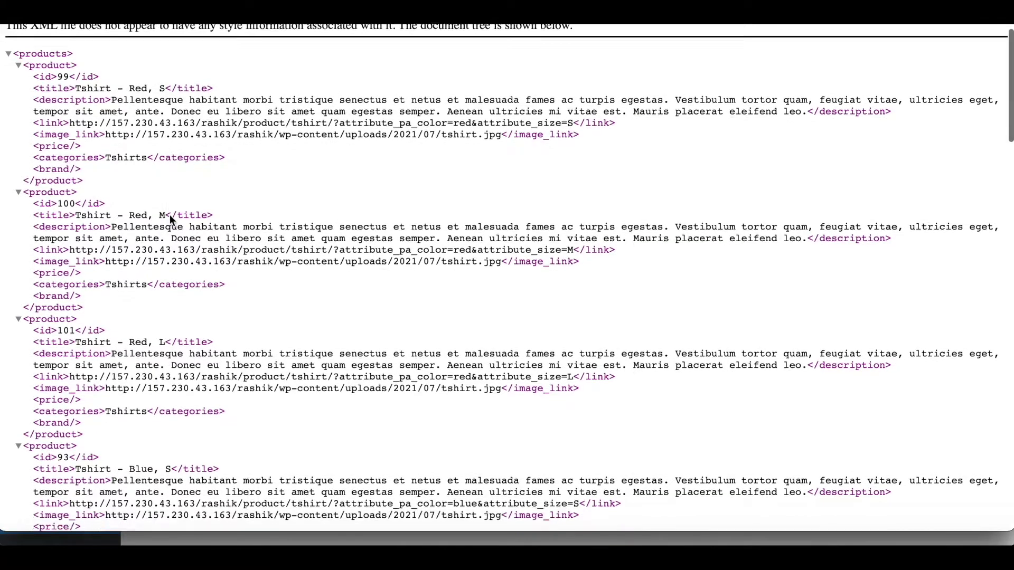
pyautogui.scroll(-5, 175, 290)
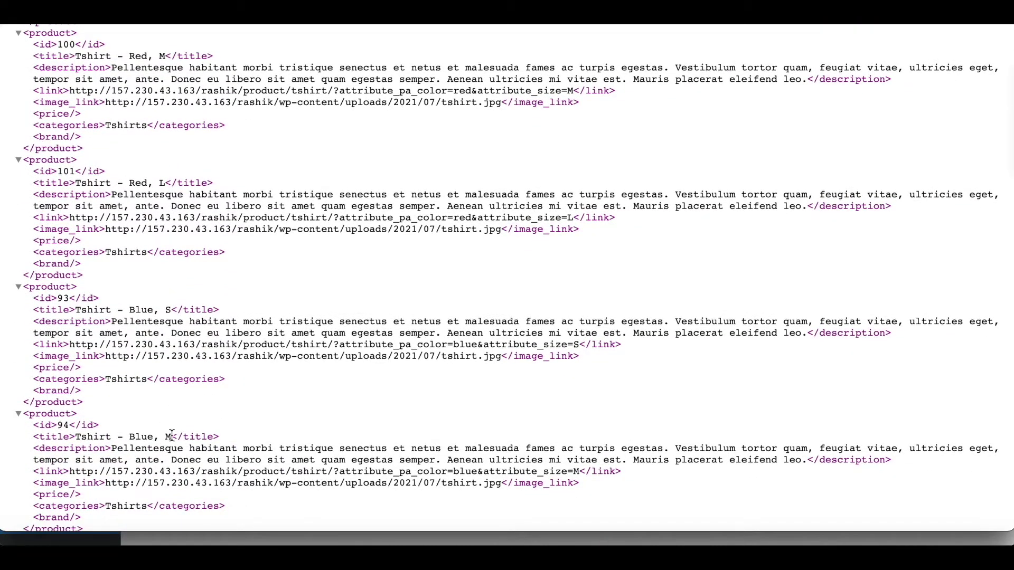
pyautogui.scroll(-4, 171, 437)
pyautogui.scroll(-8, 187, 364)
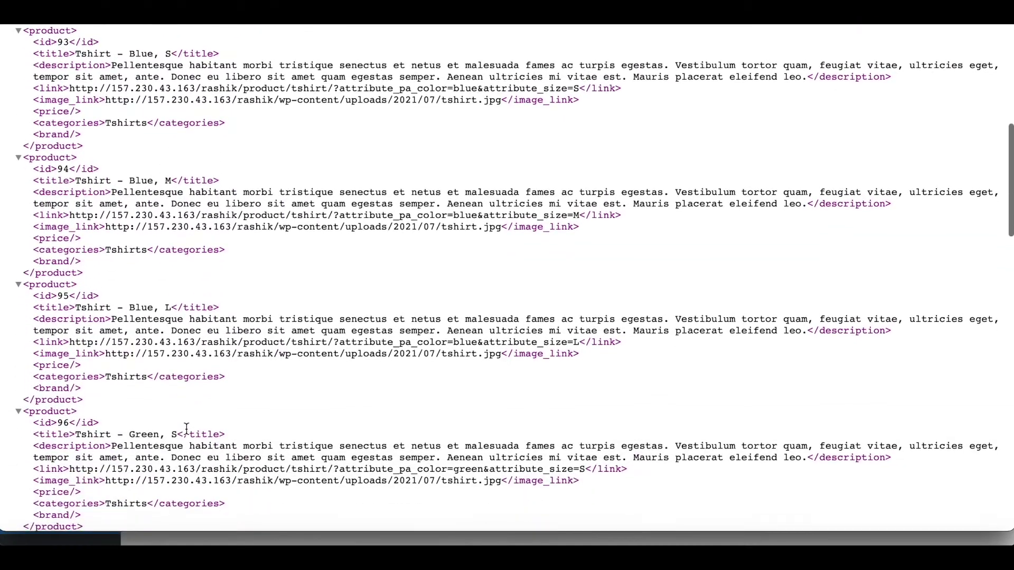
pyautogui.scroll(-2, 186, 428)
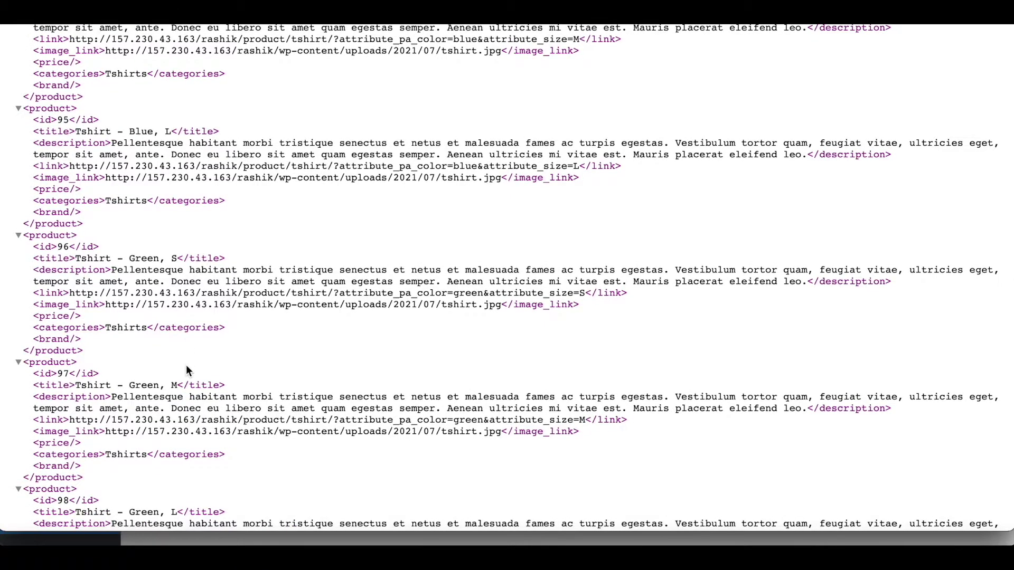
pyautogui.scroll(-1, 186, 366)
pyautogui.scroll(-3, 186, 365)
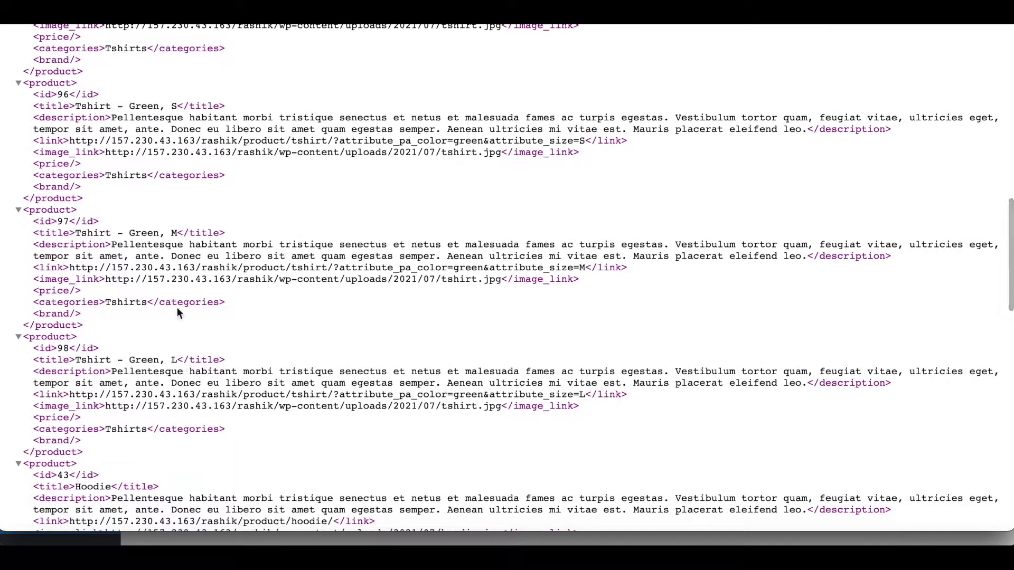
pyautogui.scroll(2, 324, 285)
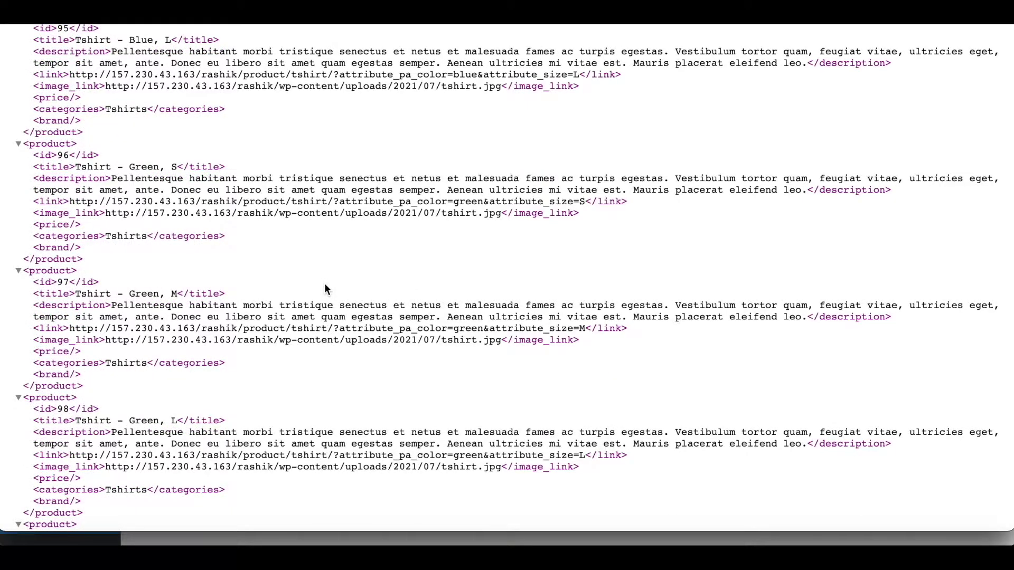
pyautogui.scroll(1, 324, 288)
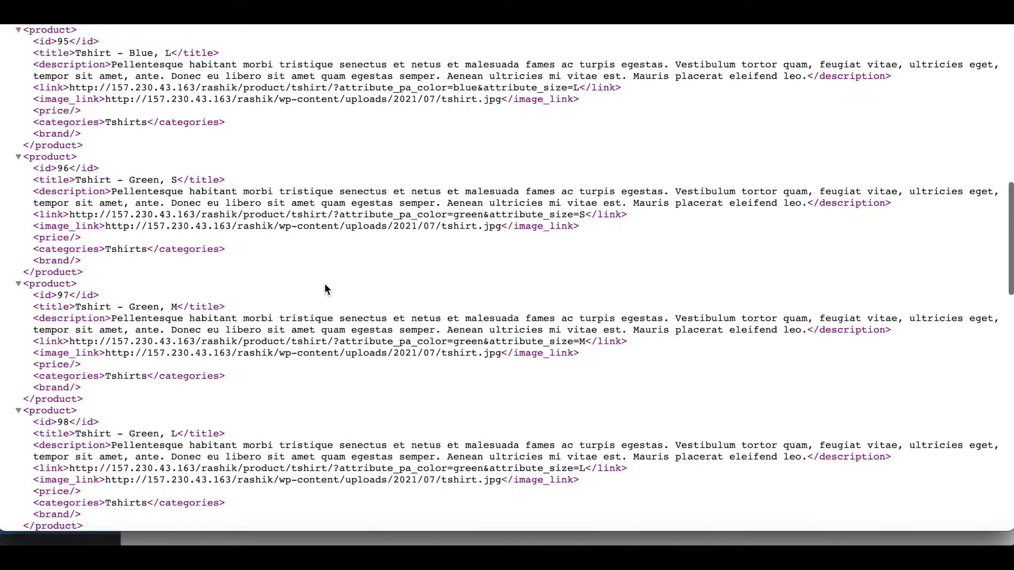
pyautogui.scroll(20, 263, 153)
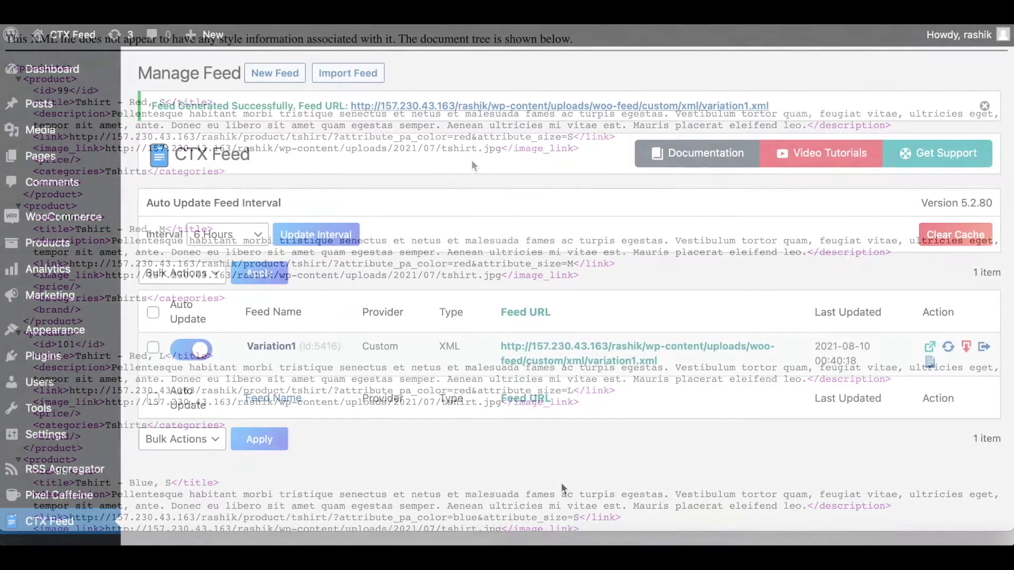
# Step: Edit Variation1 to include only Variable Products (Parent)
pyautogui.click(271, 347)
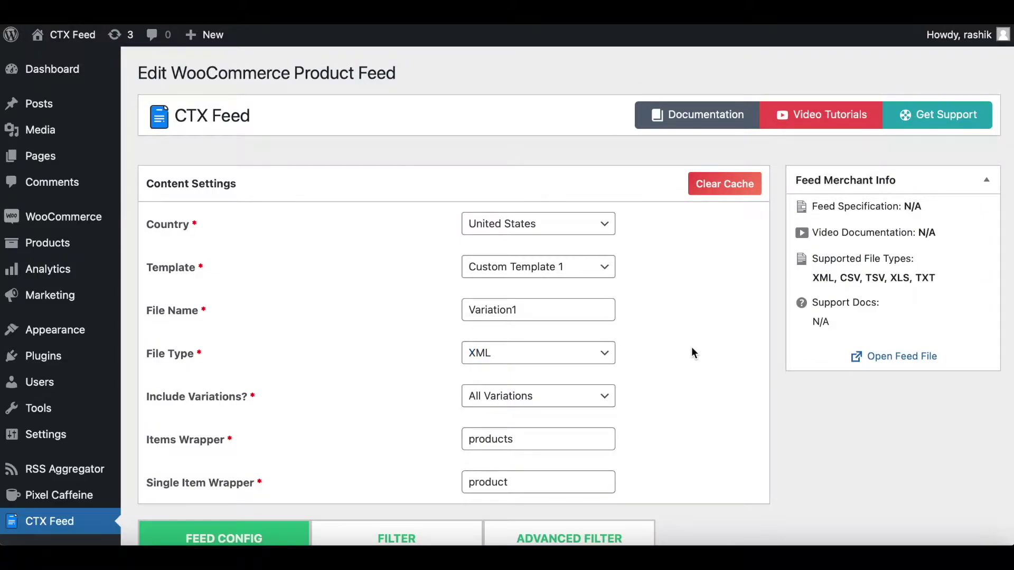
pyautogui.scroll(-1, 692, 352)
pyautogui.click(570, 385)
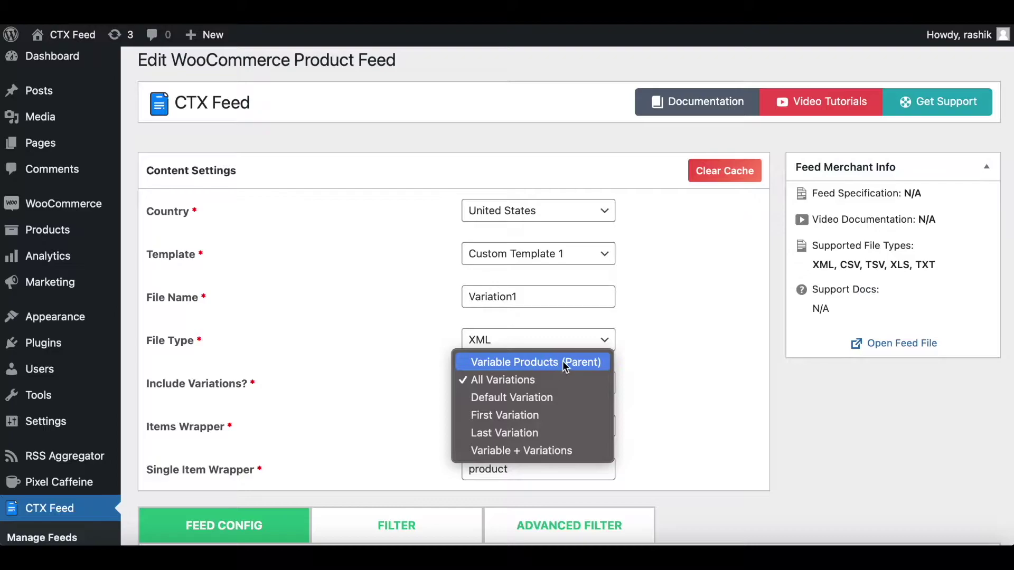
pyautogui.click(565, 363)
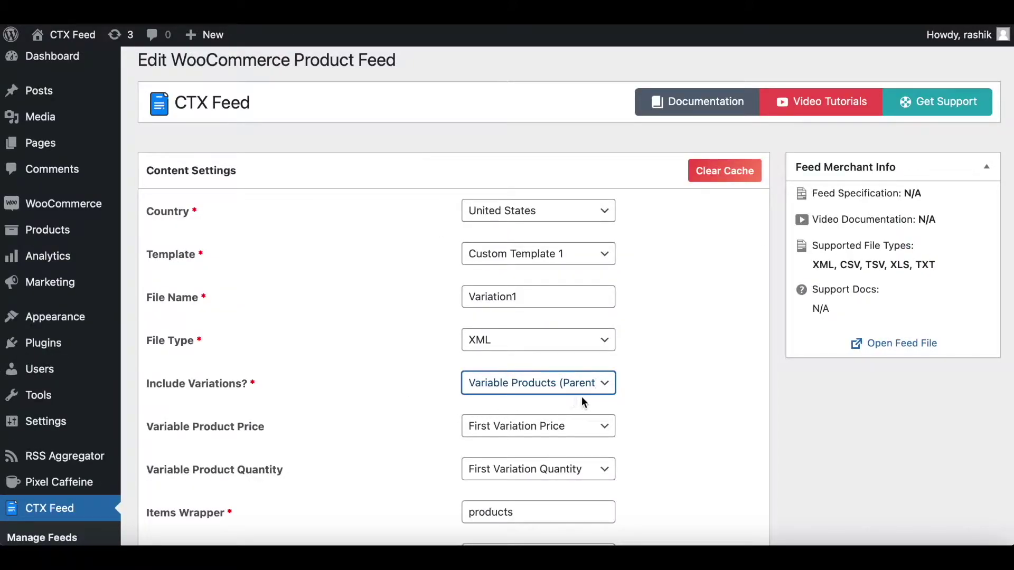
# Step: Keep First Variation Price as the variable product price
pyautogui.scroll(-2, 668, 394)
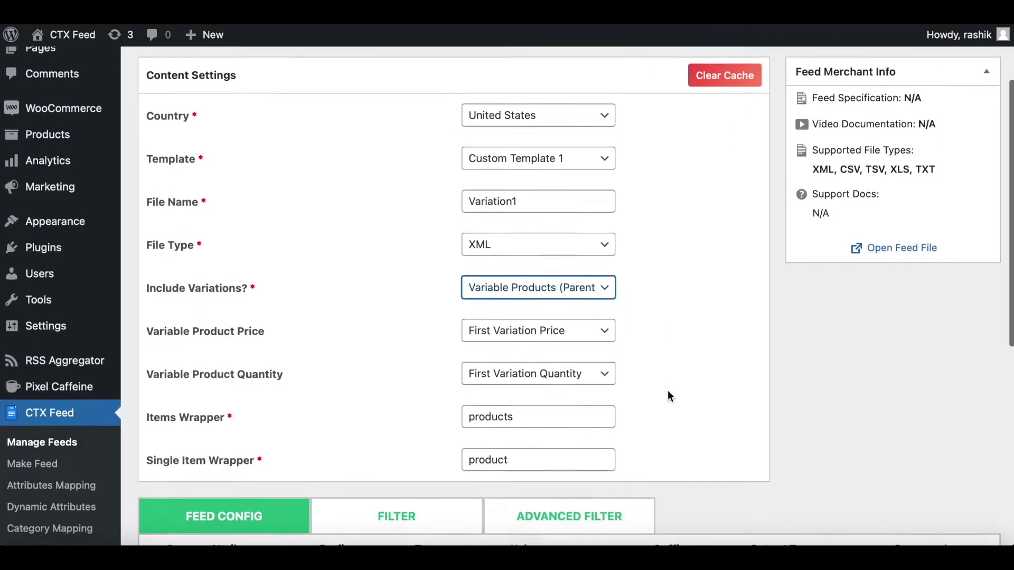
pyautogui.click(578, 326)
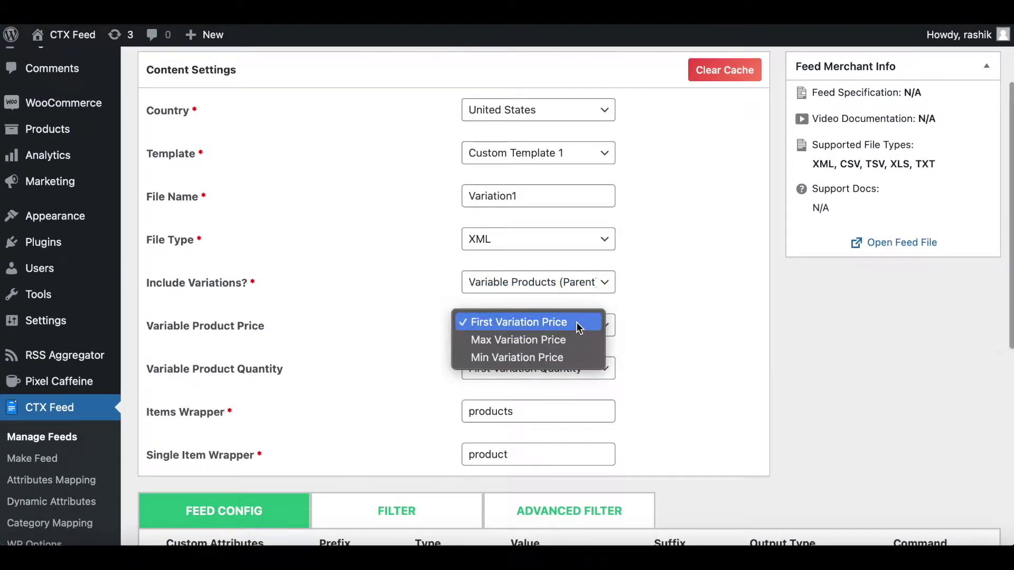
pyautogui.click(508, 323)
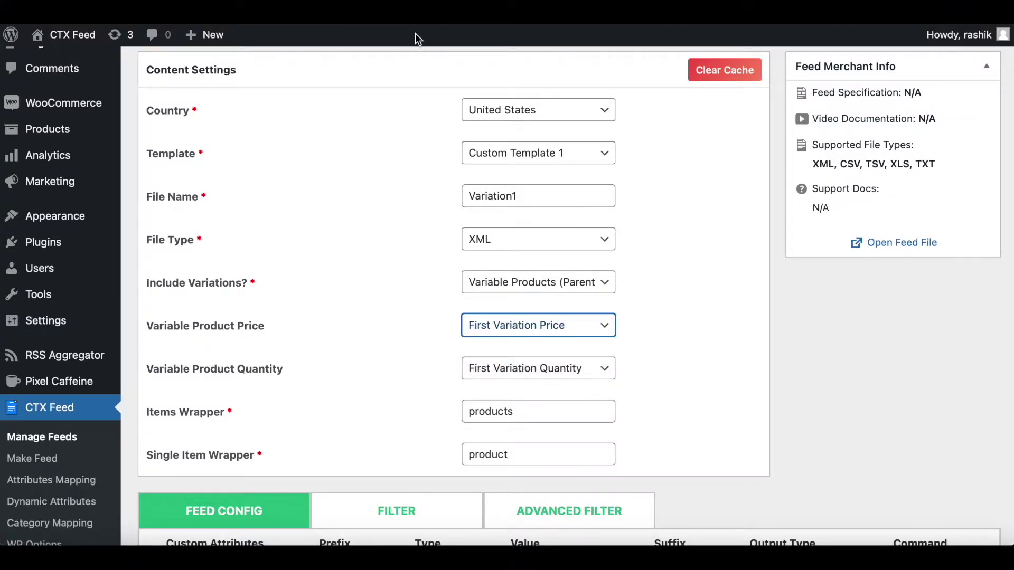
pyautogui.click(427, 25)
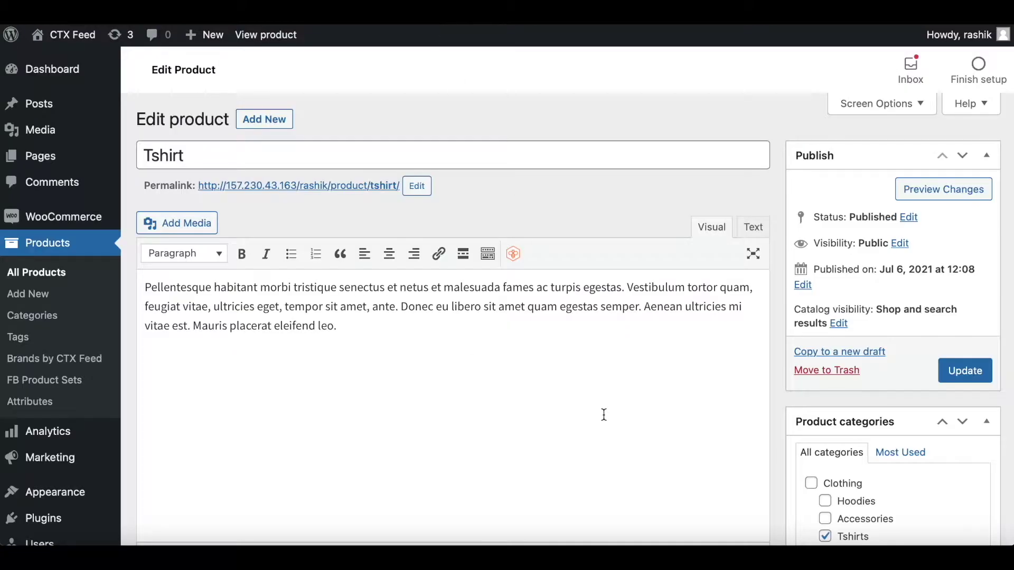
# Step: Expand Tshirt variation #93 to confirm it has no regular price
pyautogui.scroll(-15, 604, 415)
pyautogui.click(563, 185)
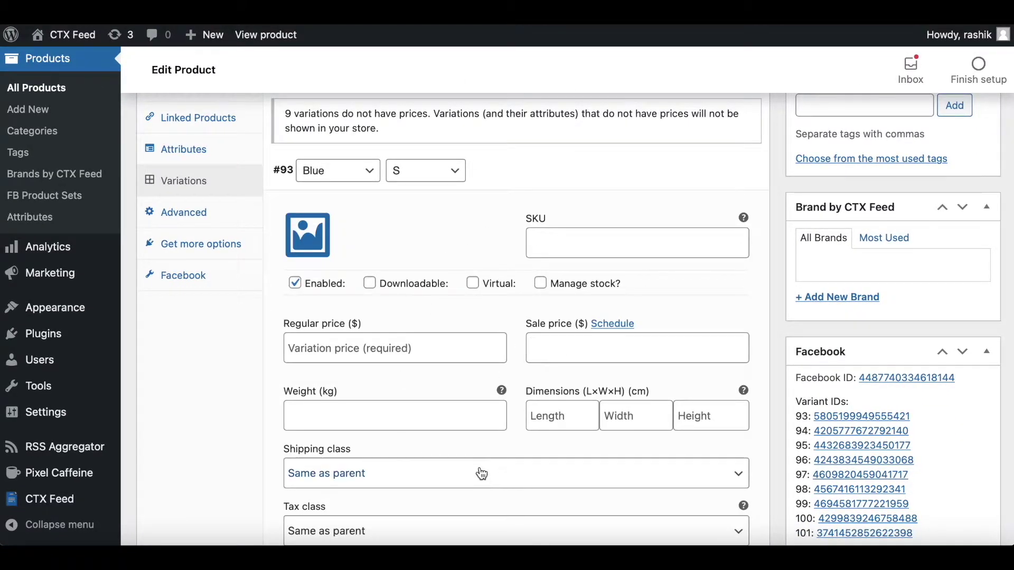
pyautogui.click(317, 18)
pyautogui.scroll(-1, 531, 338)
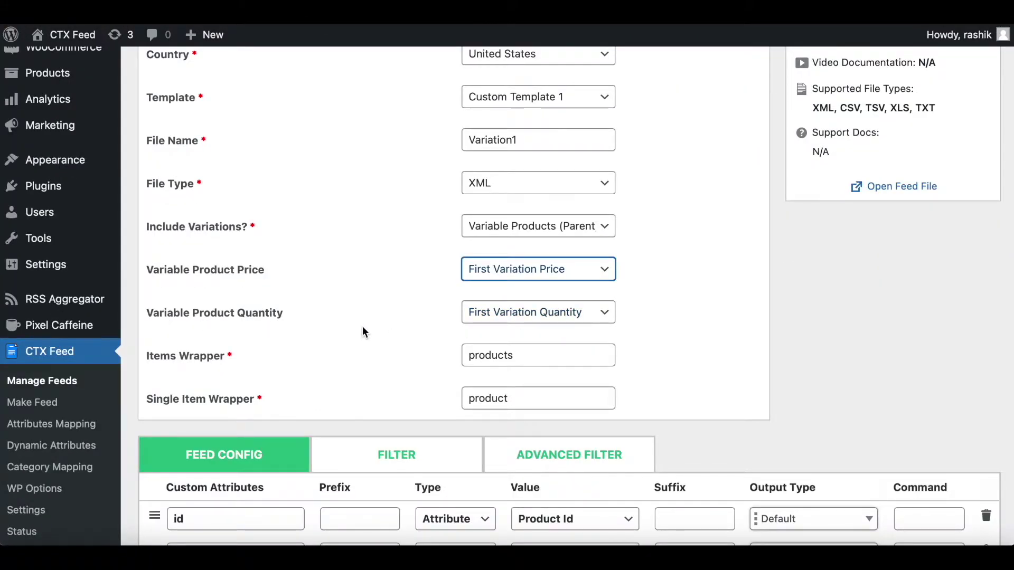
# Step: Keep First Variation Quantity, regenerate the feed, and open the resulting XML file
pyautogui.click(586, 318)
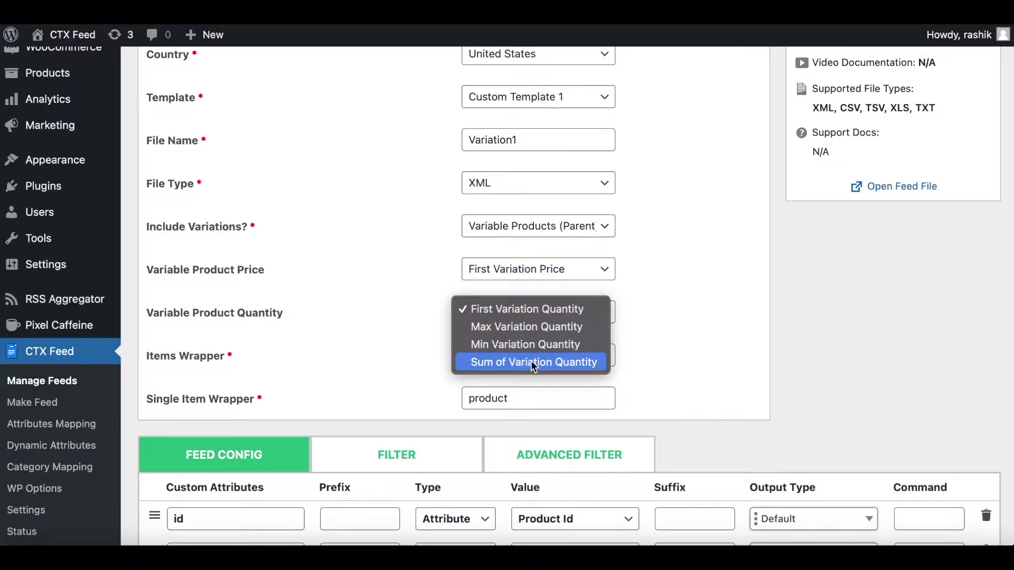
pyautogui.click(683, 334)
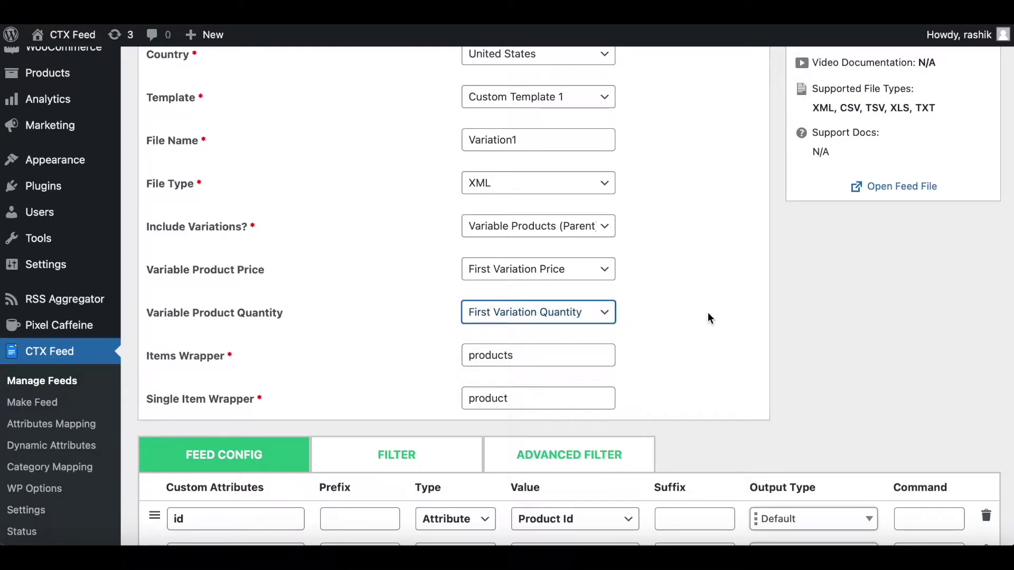
pyautogui.scroll(-6, 708, 315)
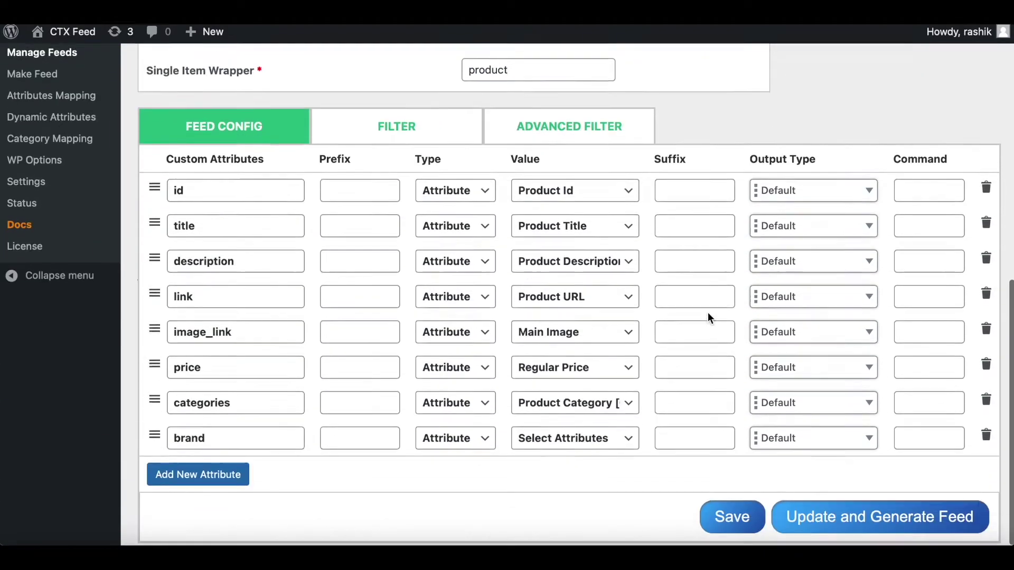
pyautogui.click(877, 527)
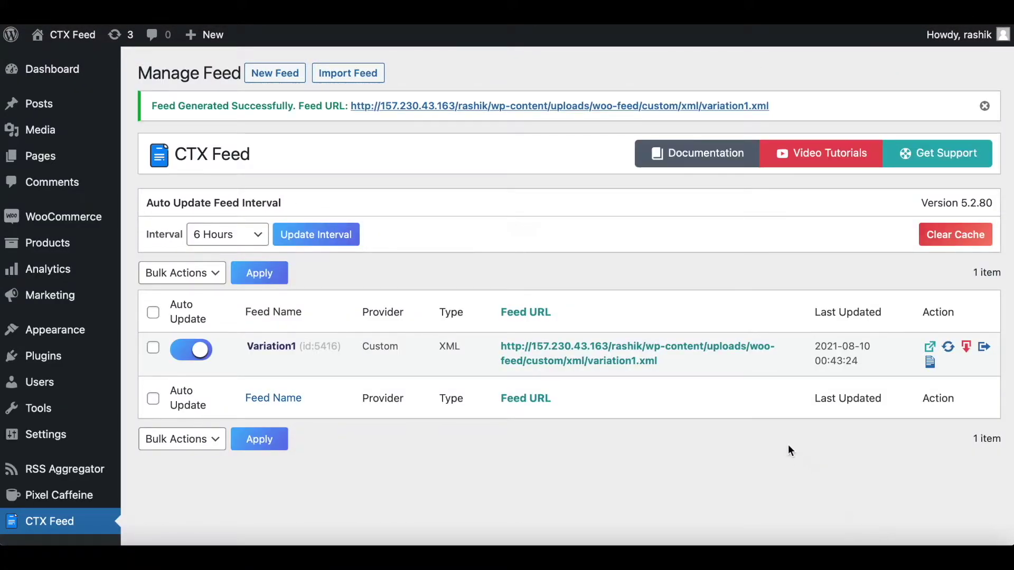
pyautogui.click(931, 348)
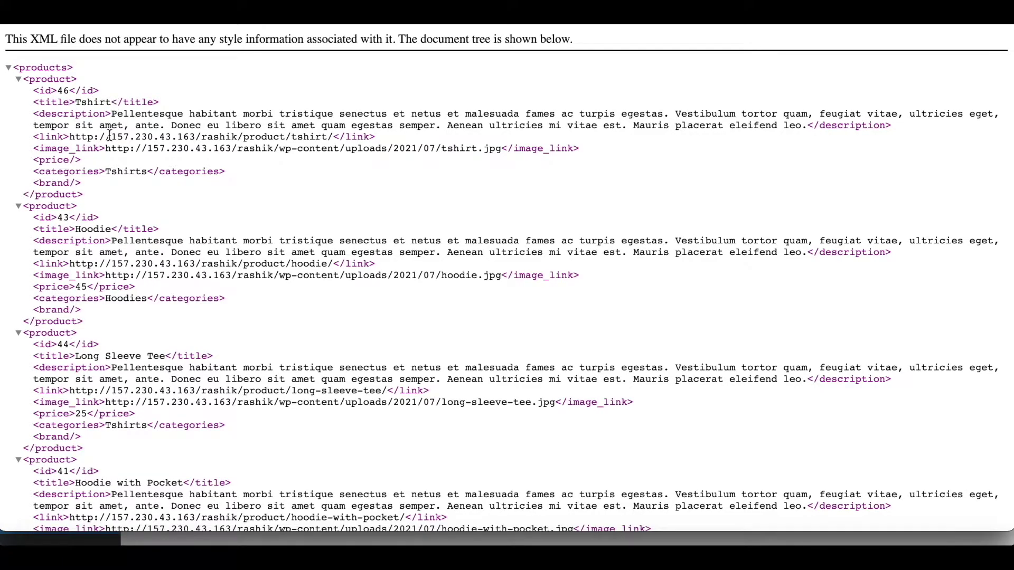
# Step: Select the parent Tshirt title (id 46), which appears without a price
pyautogui.moveTo(77, 103); pyautogui.dragTo(110, 102)
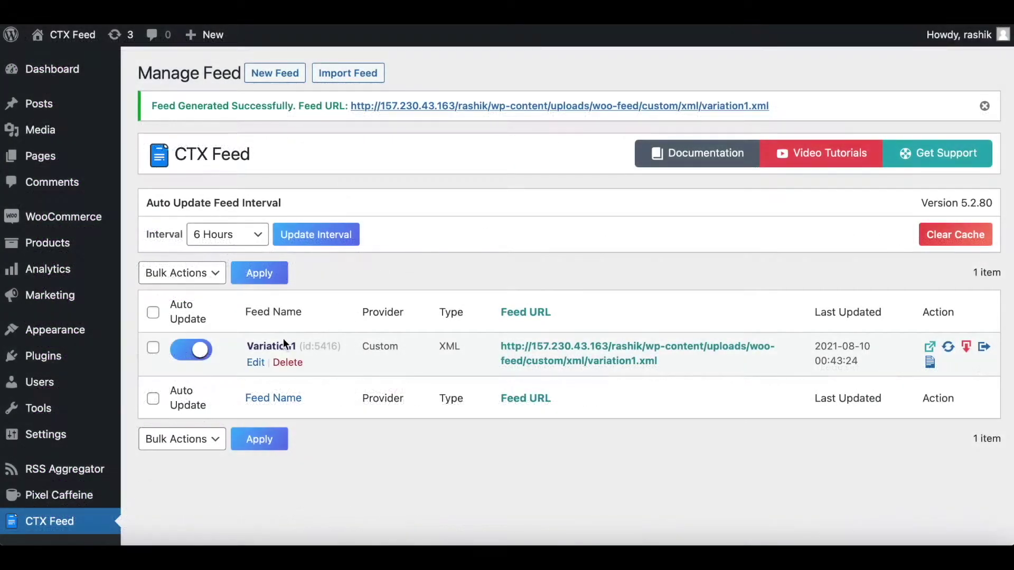
# Step: Edit Variation1 and set Include Variations? to Default Variation
pyautogui.click(285, 346)
pyautogui.scroll(-3, 692, 353)
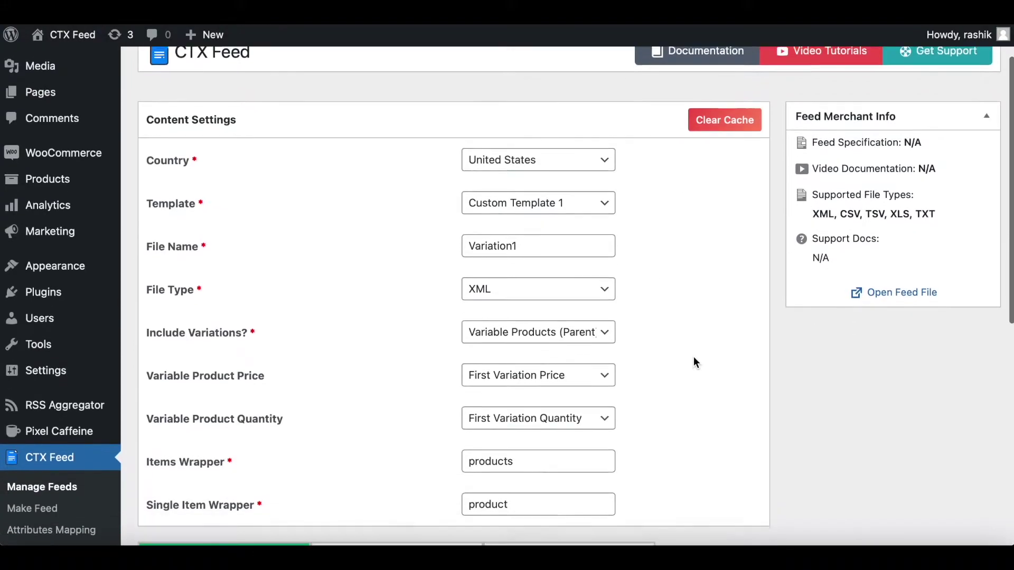
pyautogui.click(529, 322)
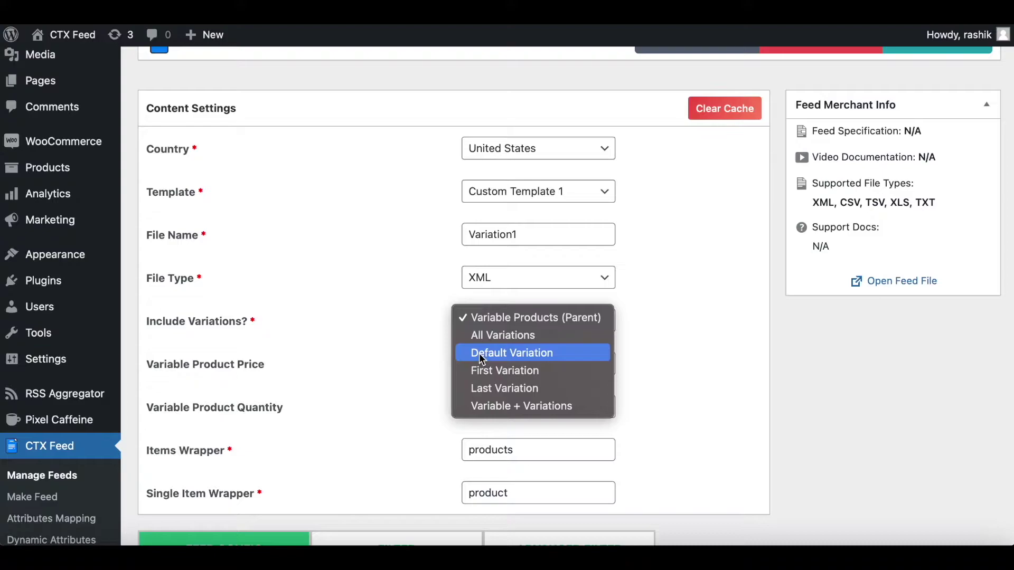
pyautogui.click(511, 358)
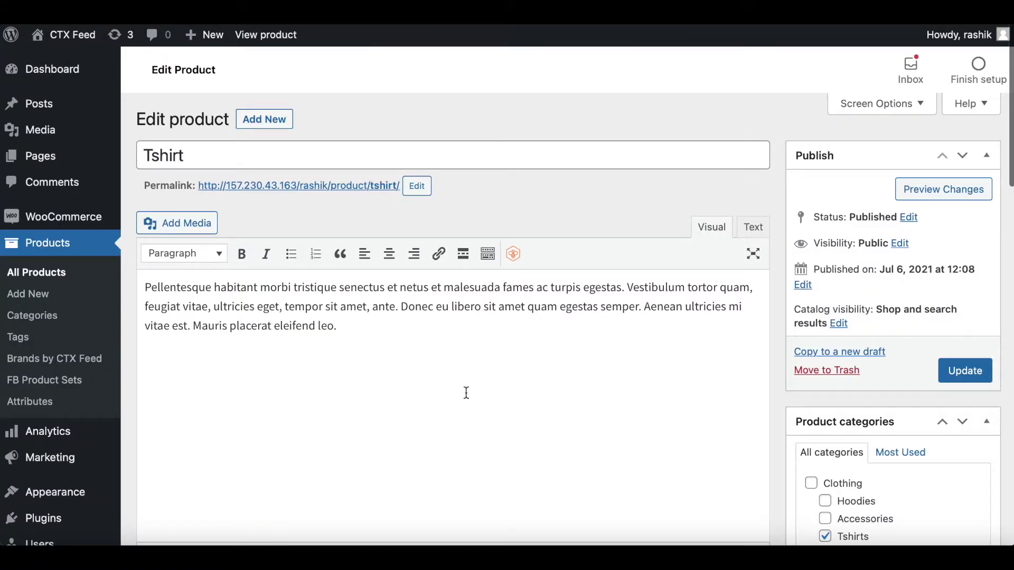
pyautogui.scroll(-5, 465, 392)
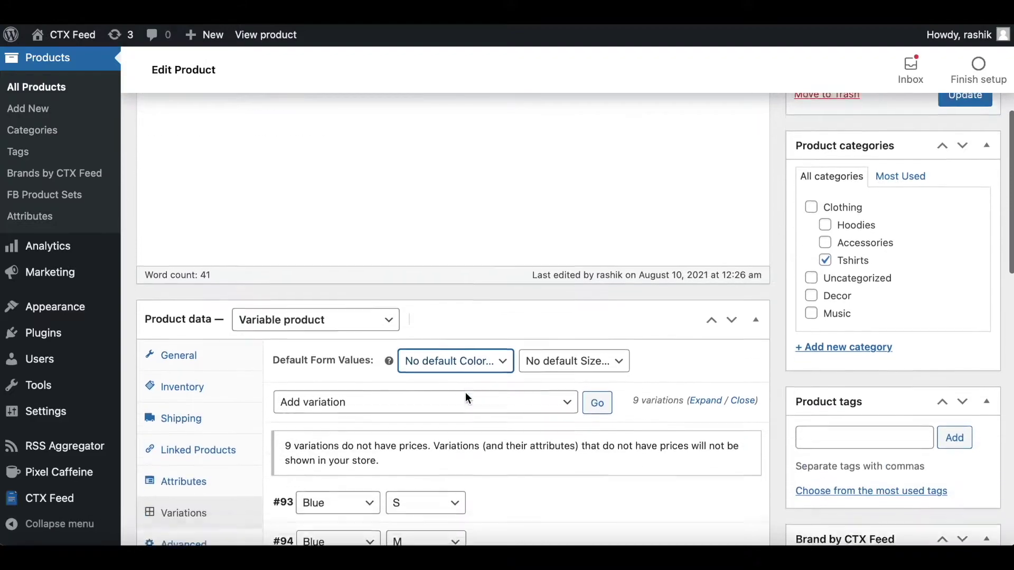
# Step: Set the Tshirt's Default Form Values to Green for colour and M for size
pyautogui.scroll(-3, 465, 396)
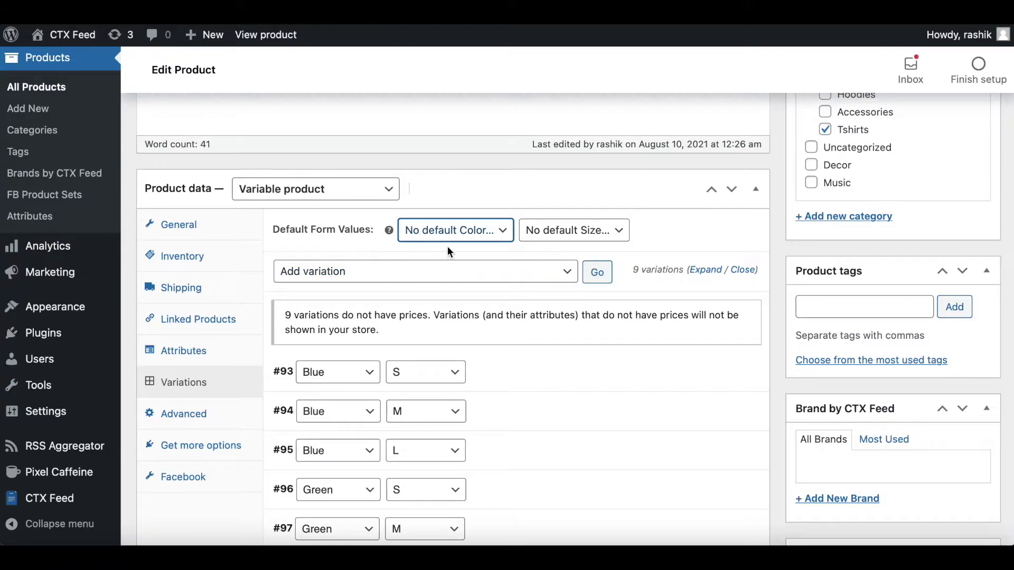
pyautogui.click(469, 246)
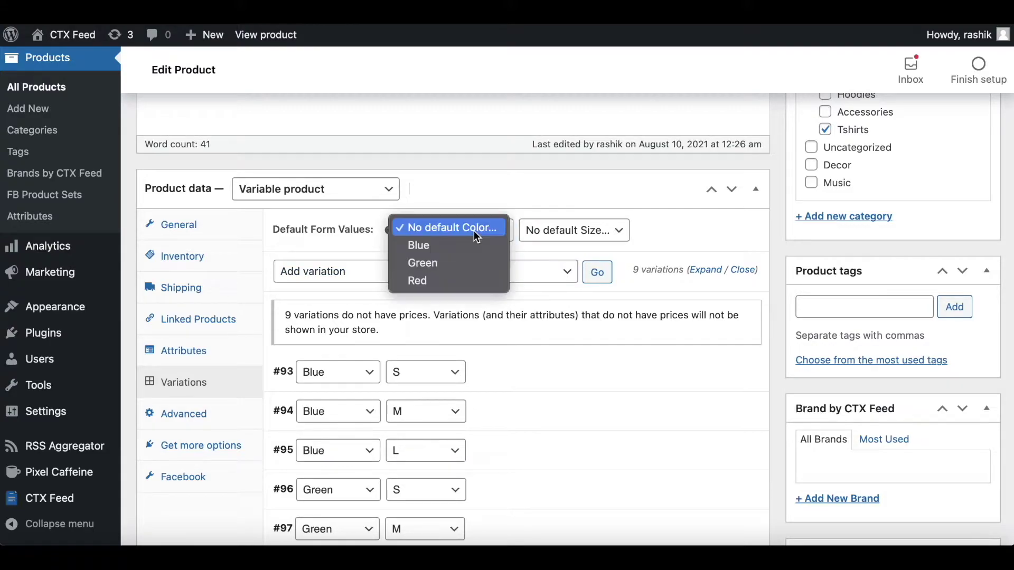
pyautogui.click(441, 262)
pyautogui.click(562, 230)
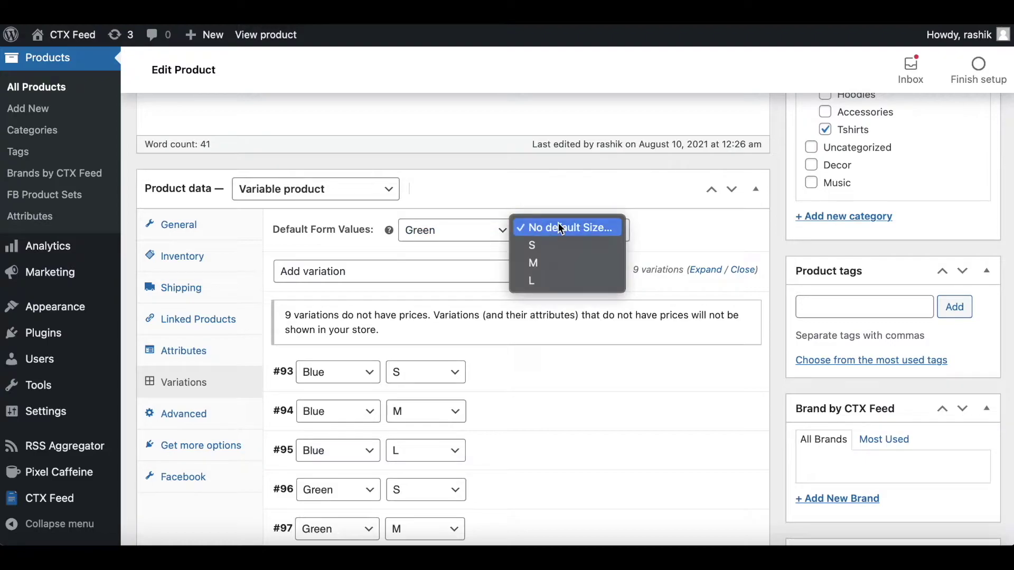
pyautogui.click(546, 264)
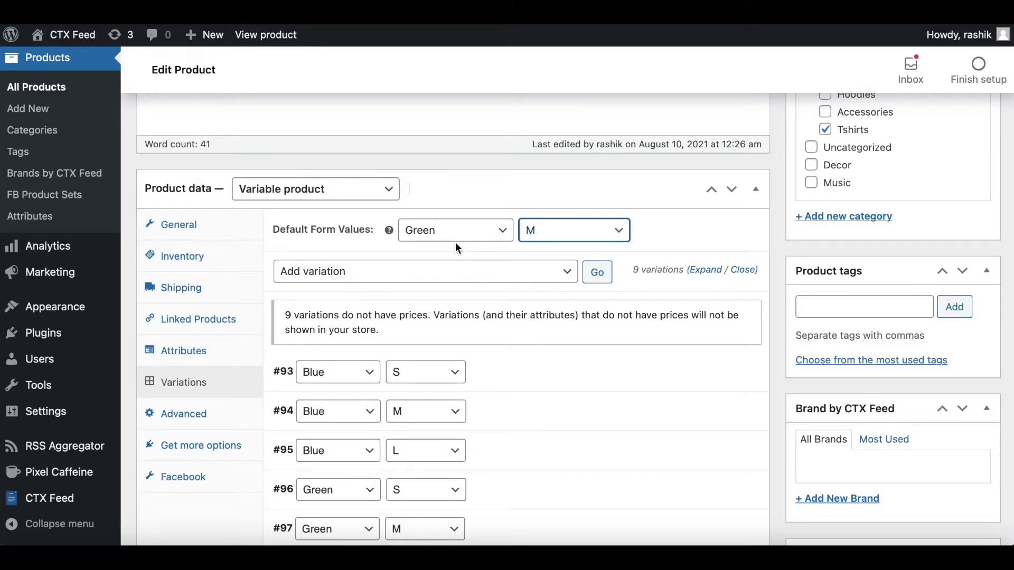
pyautogui.scroll(10, 612, 368)
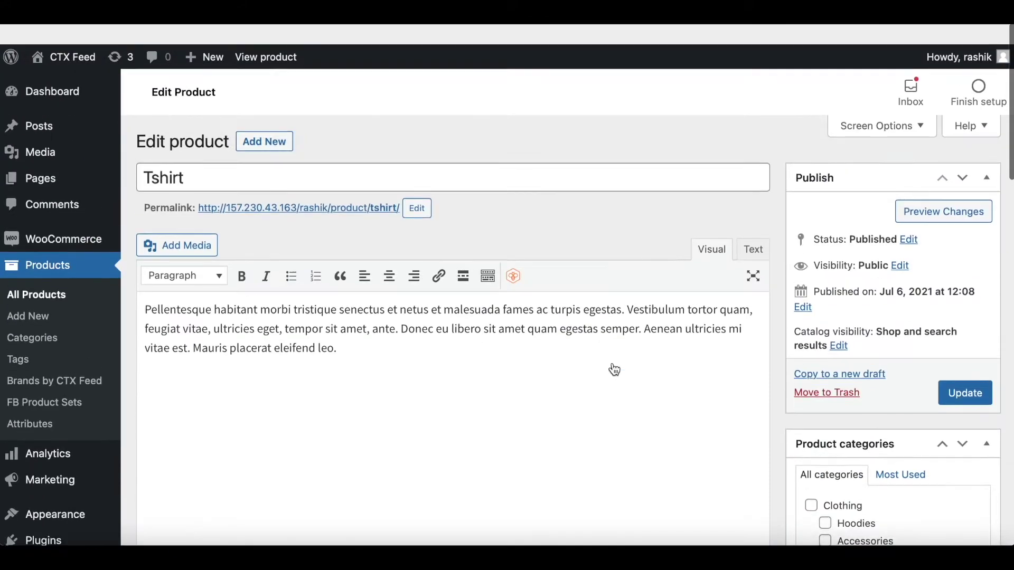
# Step: Update the Tshirt, regenerate Variation1, and view its XML listing Tshirt - Green, M (id 97)
pyautogui.click(961, 375)
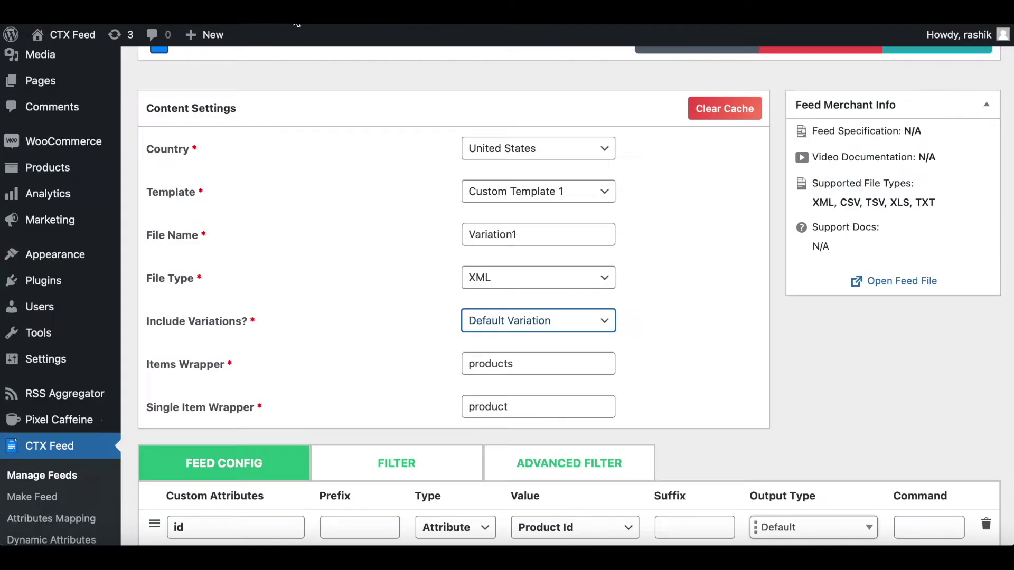
pyautogui.scroll(-6, 434, 309)
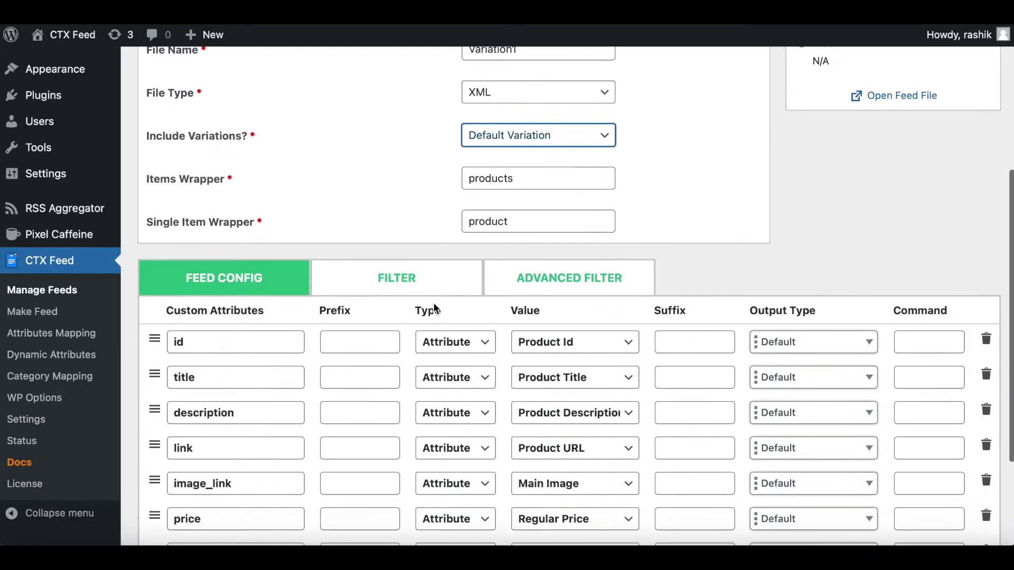
pyautogui.click(885, 521)
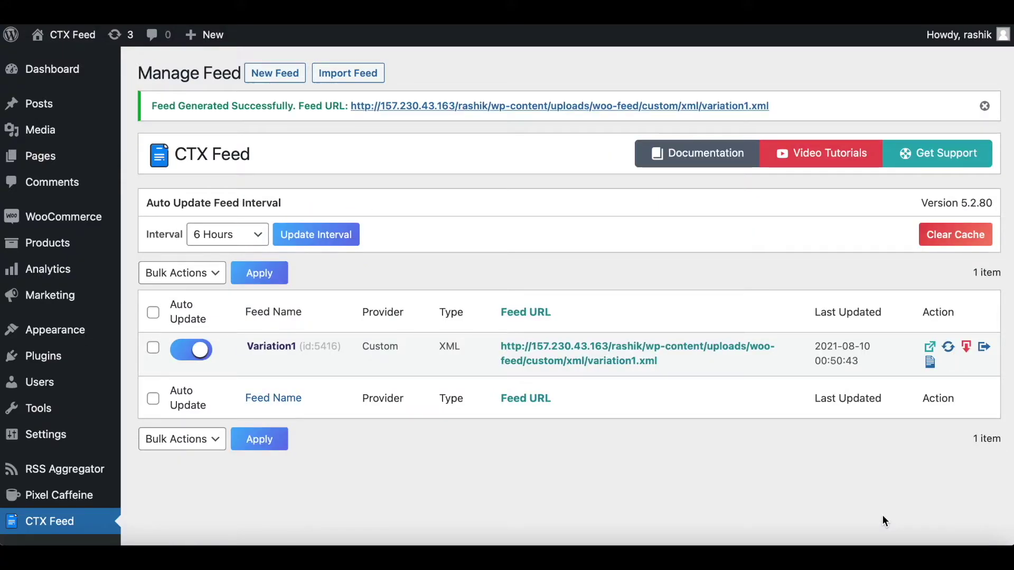
pyautogui.click(930, 347)
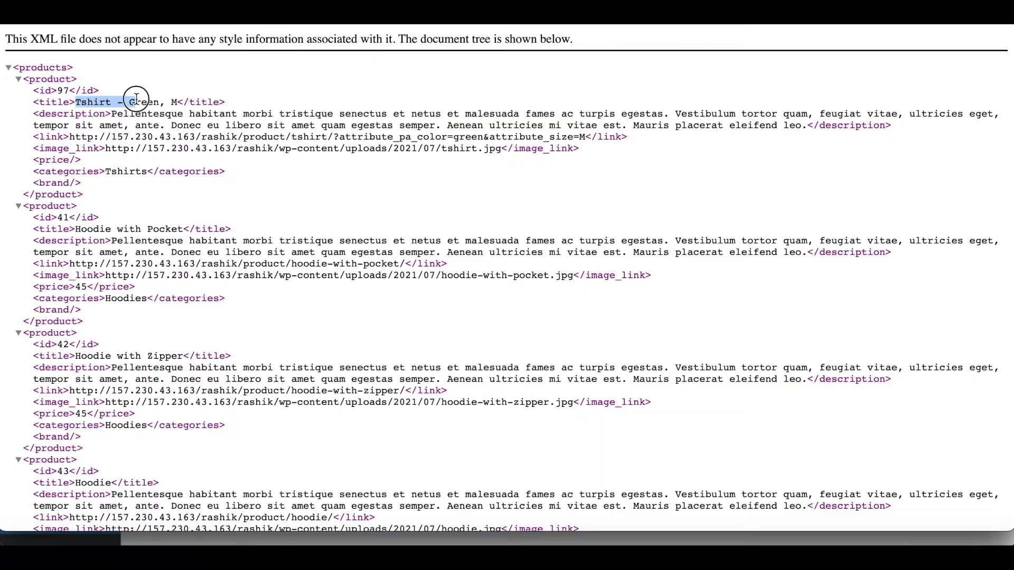
pyautogui.click(136, 100)
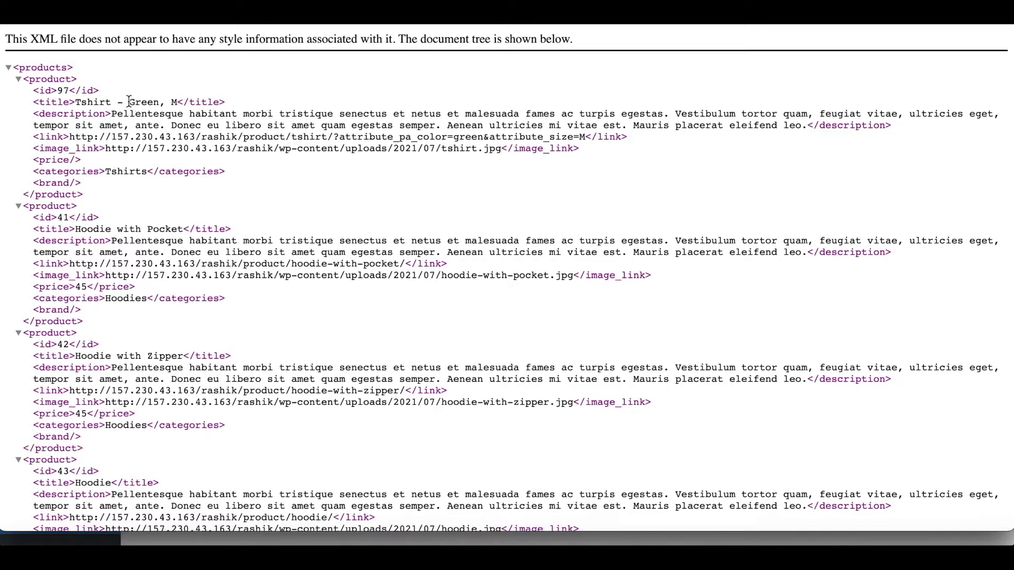
pyautogui.moveTo(130, 101); pyautogui.dragTo(173, 102)
pyautogui.doubleClick(174, 102)
pyautogui.click(160, 178)
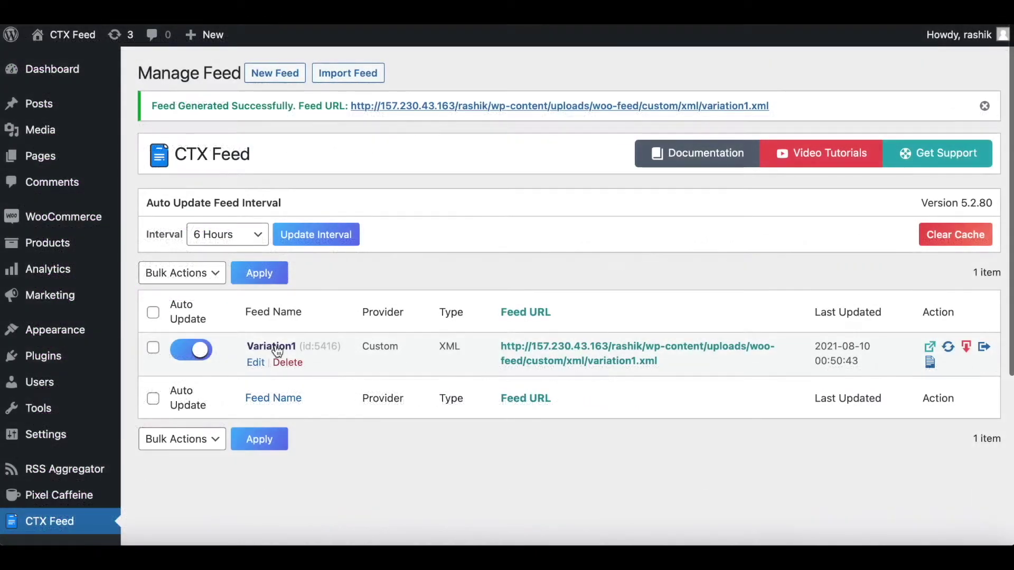
# Step: Edit the Variation1 feed and set Include Variations? to First Variation
pyautogui.click(277, 351)
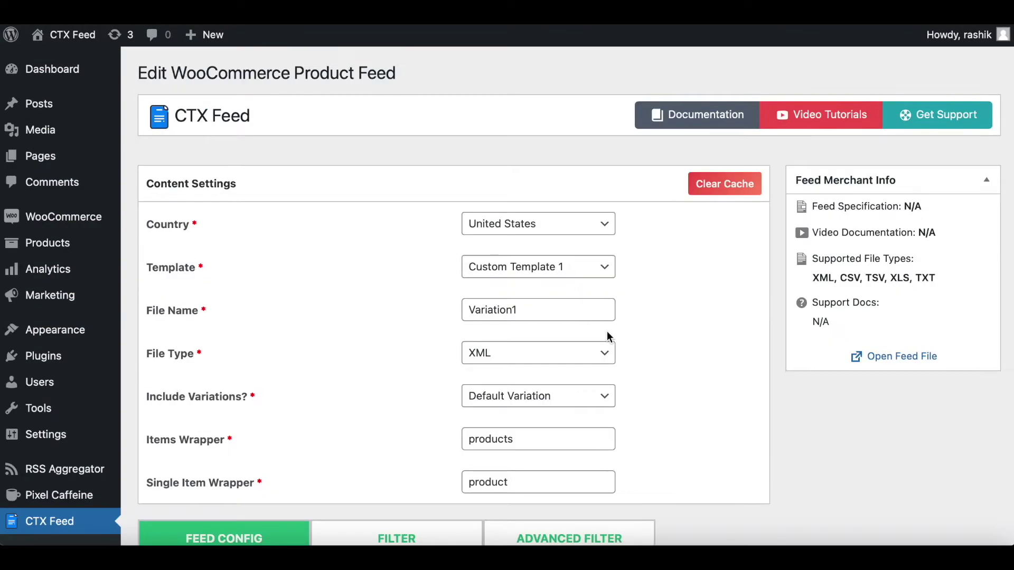
pyautogui.click(599, 402)
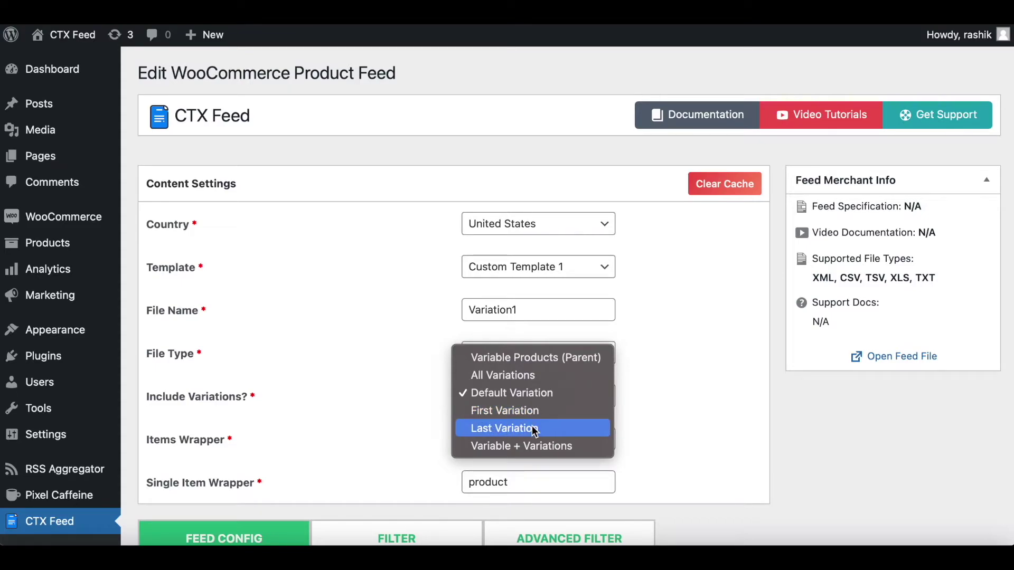
pyautogui.click(523, 411)
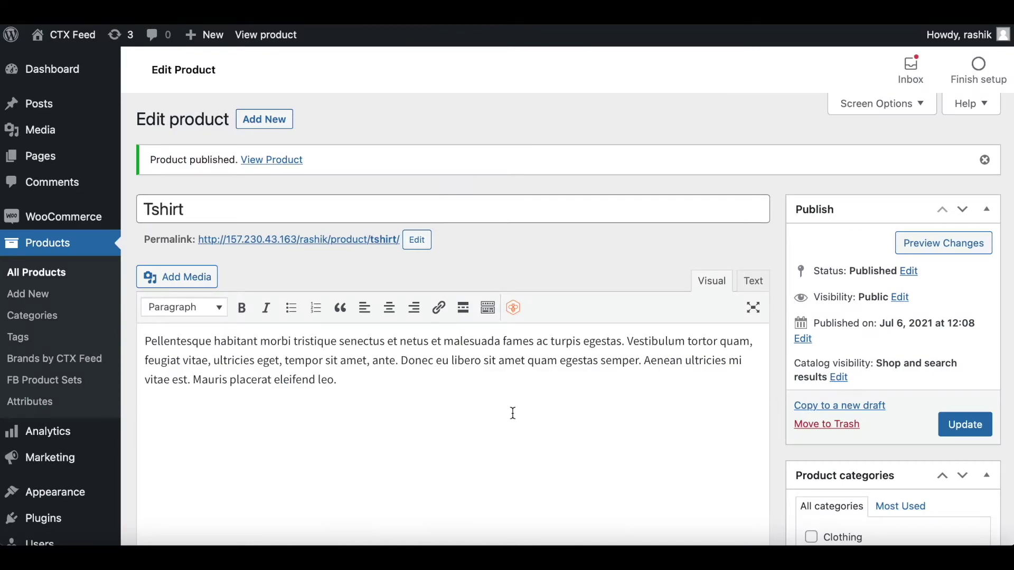
pyautogui.scroll(-10, 511, 414)
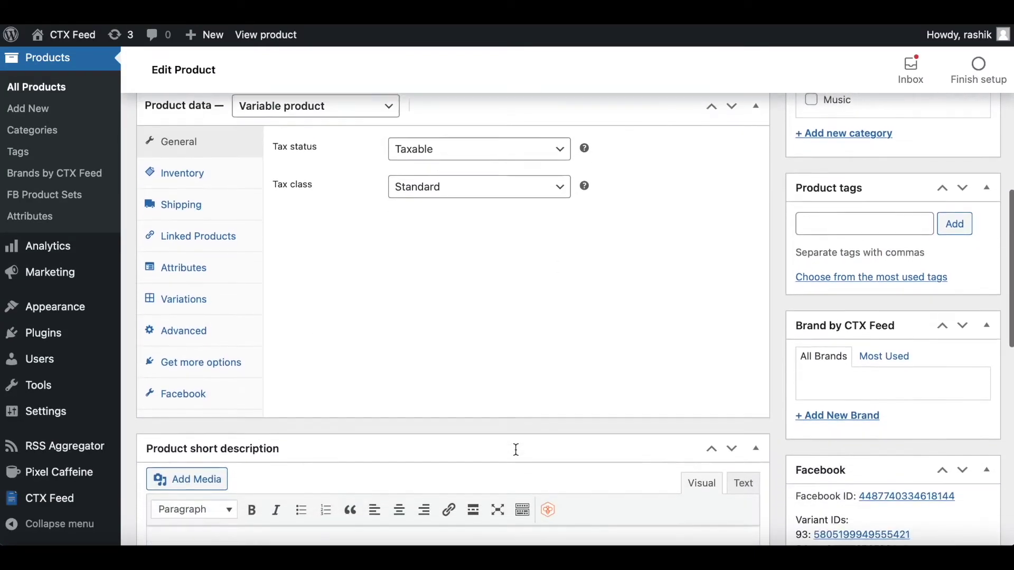
# Step: Review the Tshirt's variations list, then regenerate Variation1 and view its XML showing Tshirt - Blue, S
pyautogui.click(209, 297)
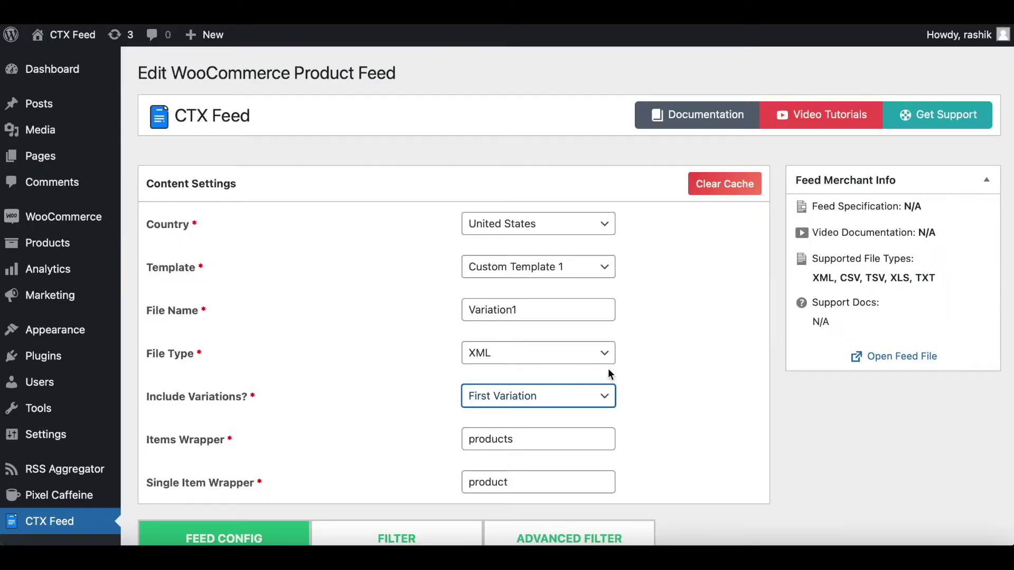
pyautogui.scroll(-8, 686, 387)
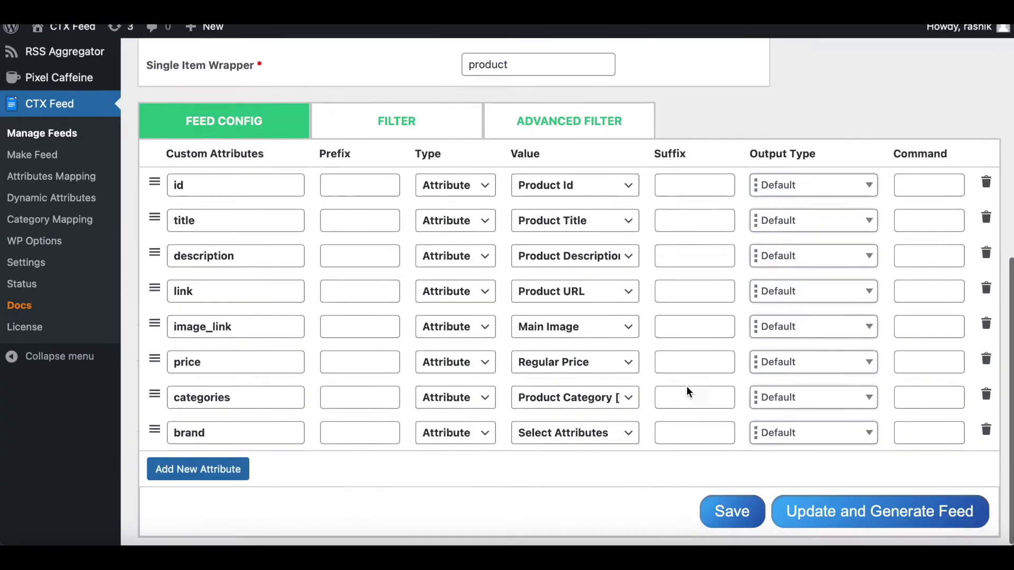
pyautogui.click(861, 531)
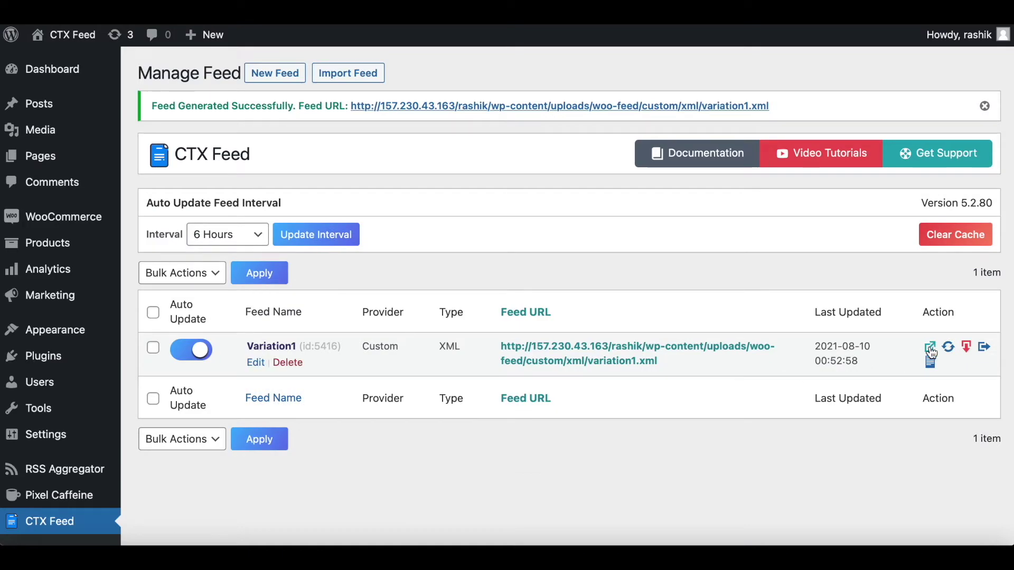
pyautogui.click(930, 353)
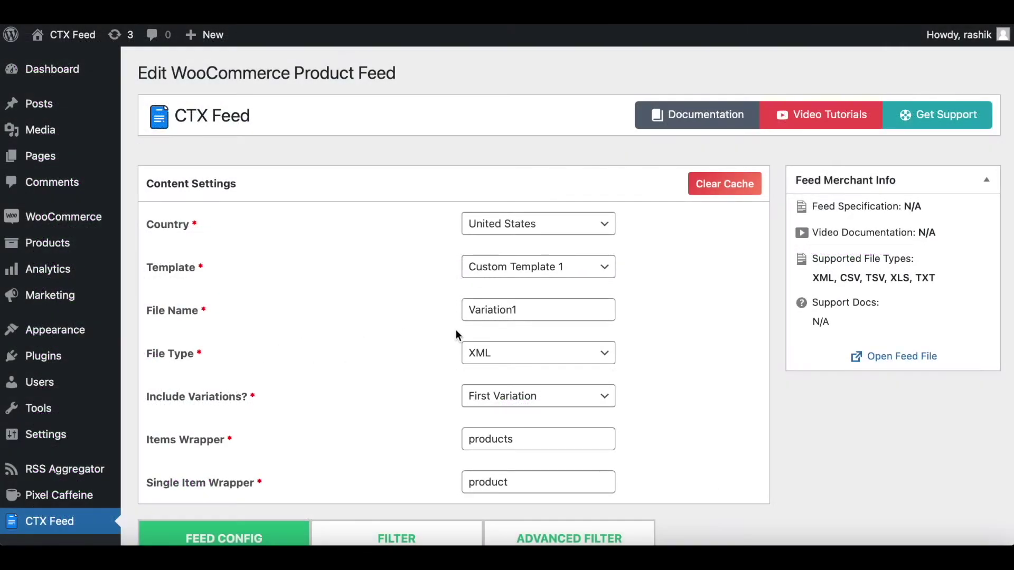
pyautogui.scroll(-1, 651, 383)
pyautogui.click(579, 363)
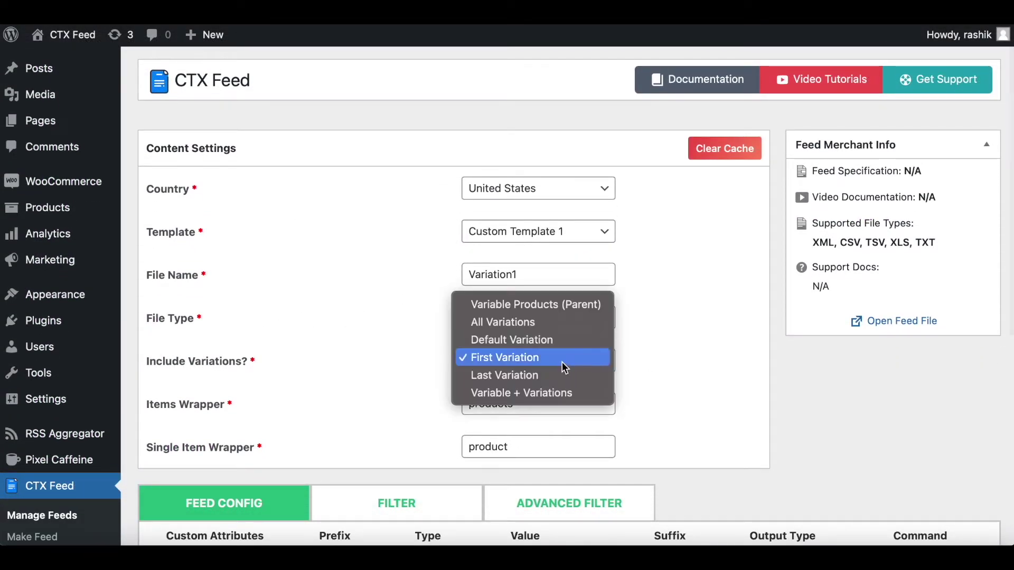
pyautogui.click(506, 376)
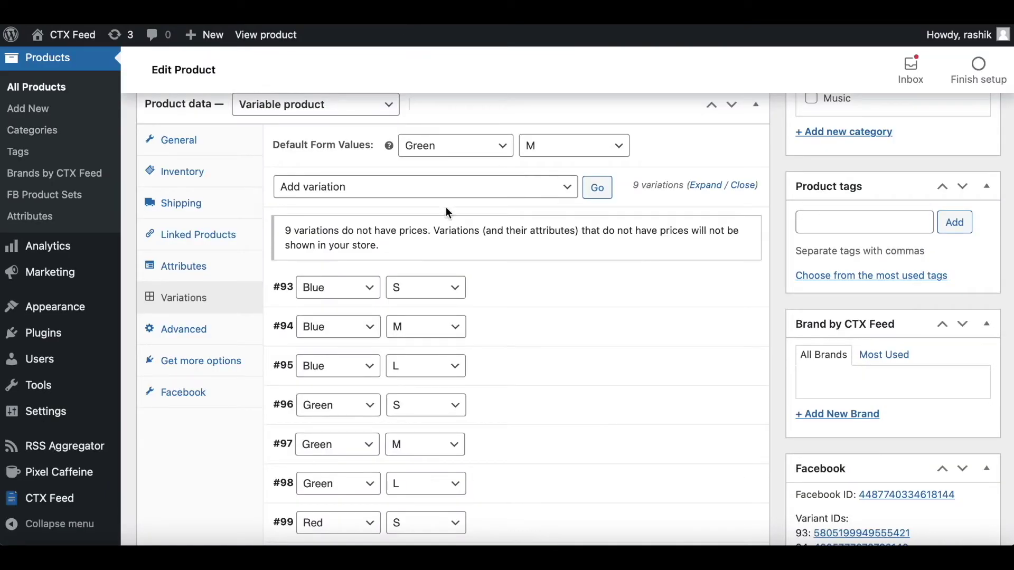
pyautogui.scroll(-4, 496, 365)
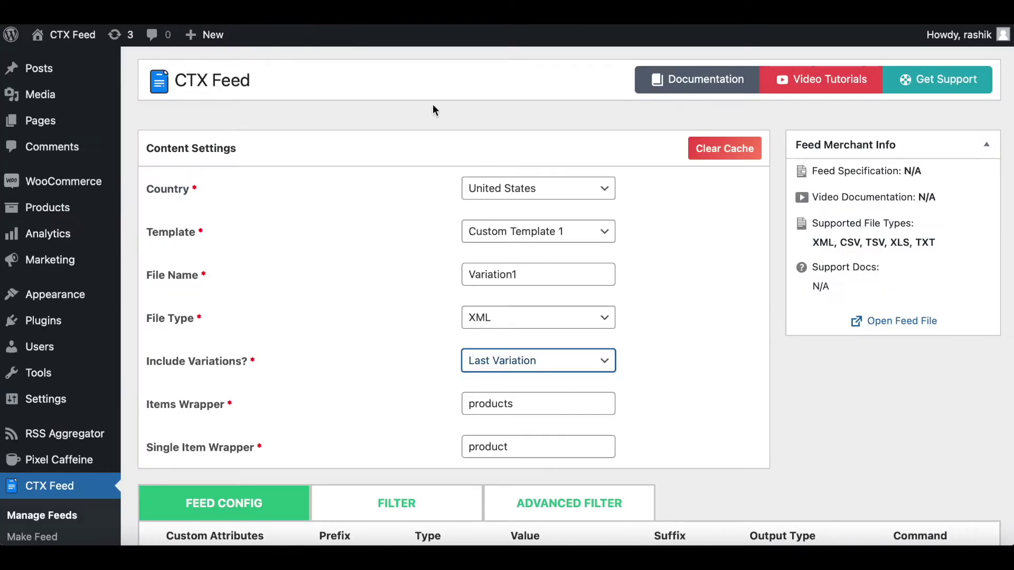
pyautogui.scroll(-7, 713, 388)
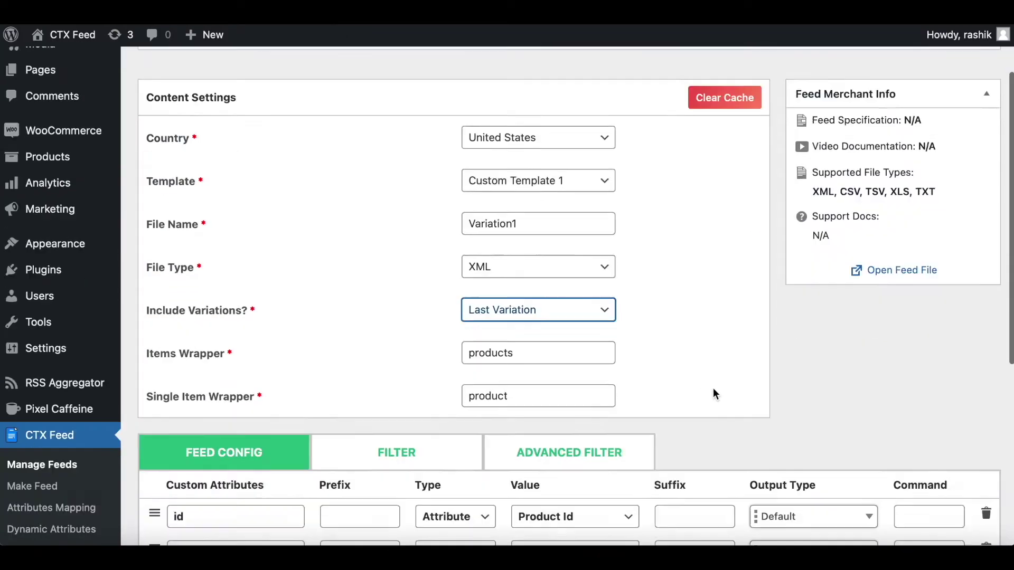
pyautogui.click(869, 523)
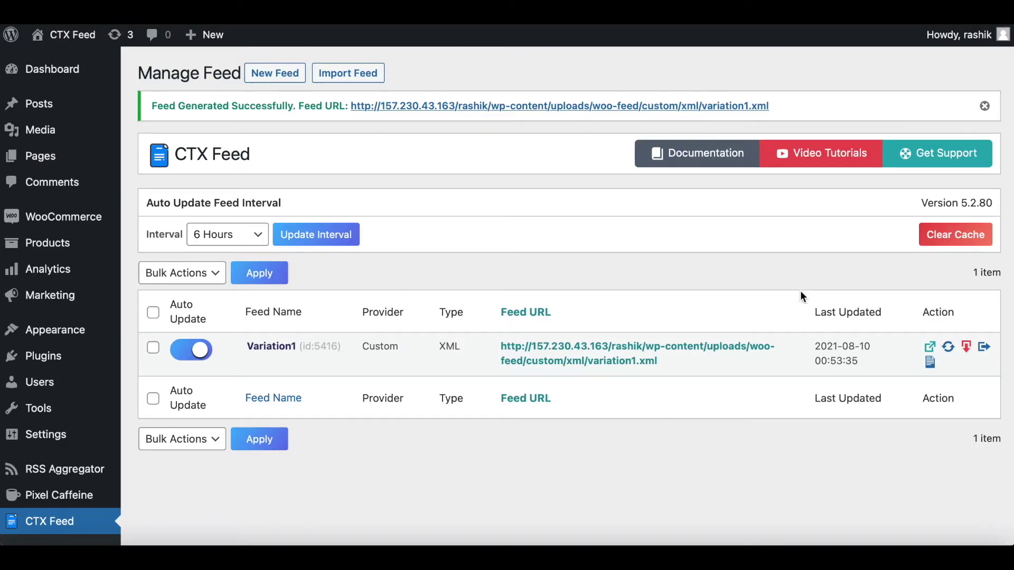
# Step: View the Last Variation feed and inspect the colour and size in its first title, Tshirt - Red, L
pyautogui.click(930, 347)
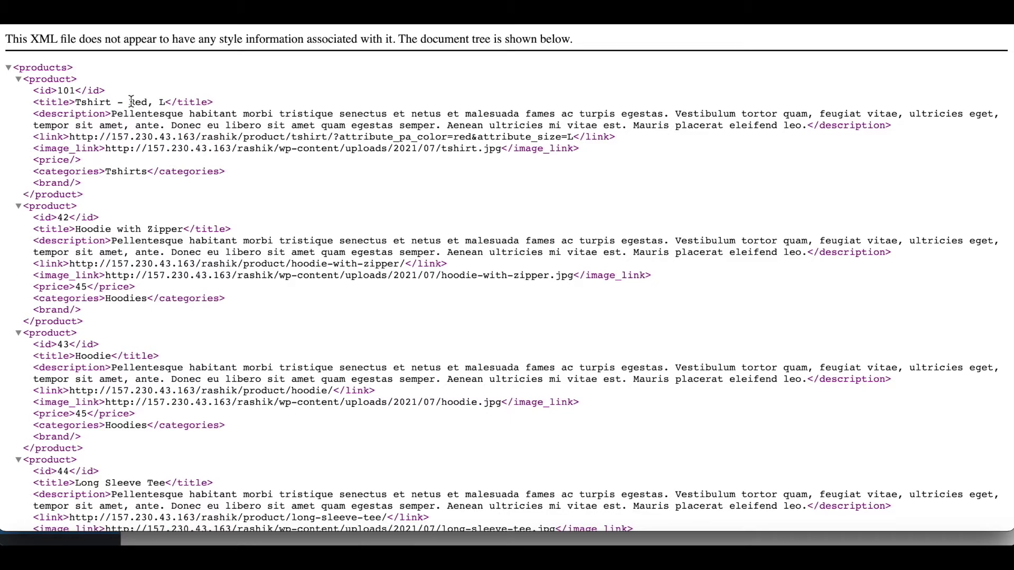
pyautogui.moveTo(131, 101); pyautogui.dragTo(165, 102)
pyautogui.click(354, 119)
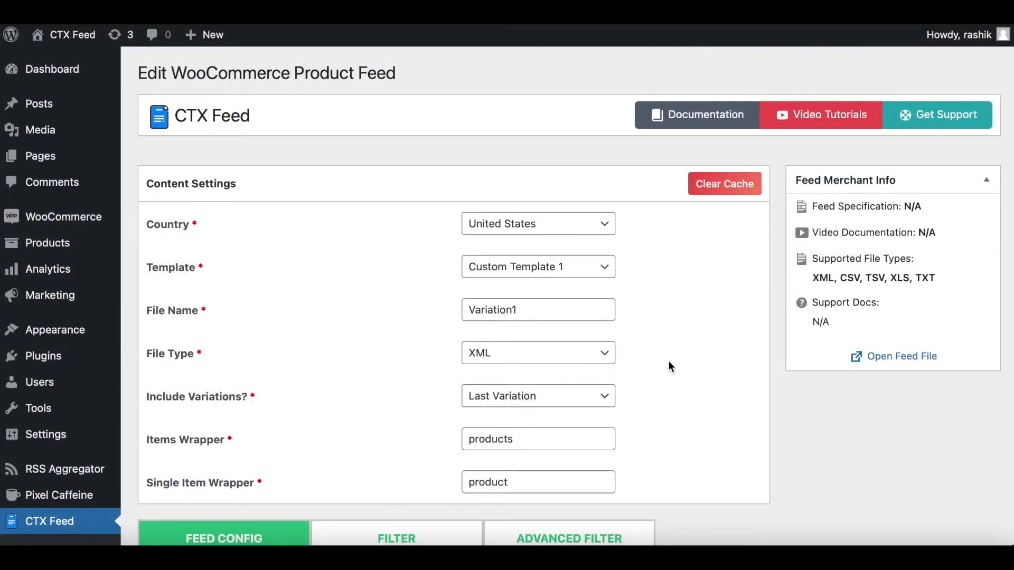
# Step: Set Include Variations? to Variable + Variations, leaving price and quantity on First Variation
pyautogui.click(594, 396)
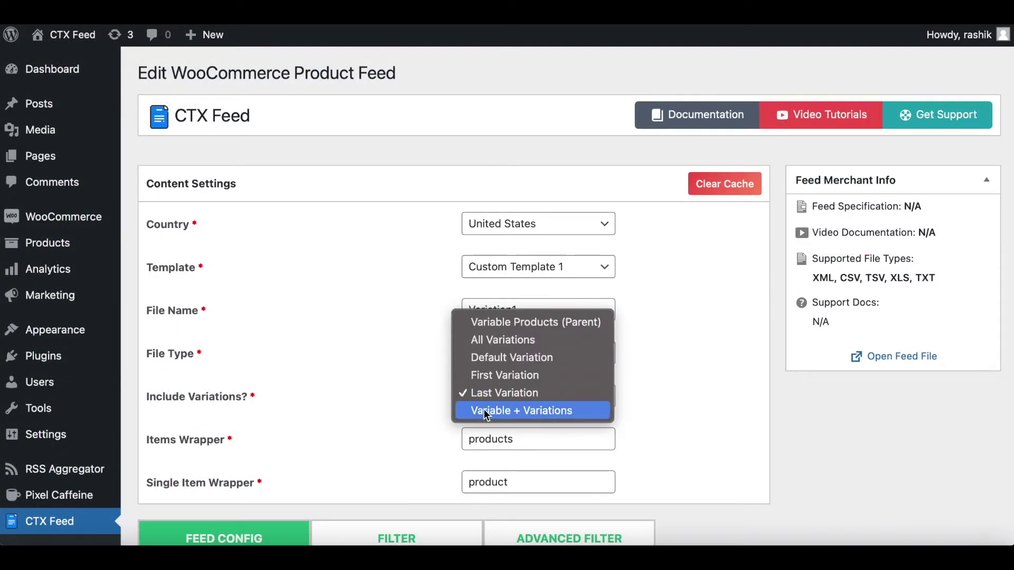
pyautogui.click(547, 413)
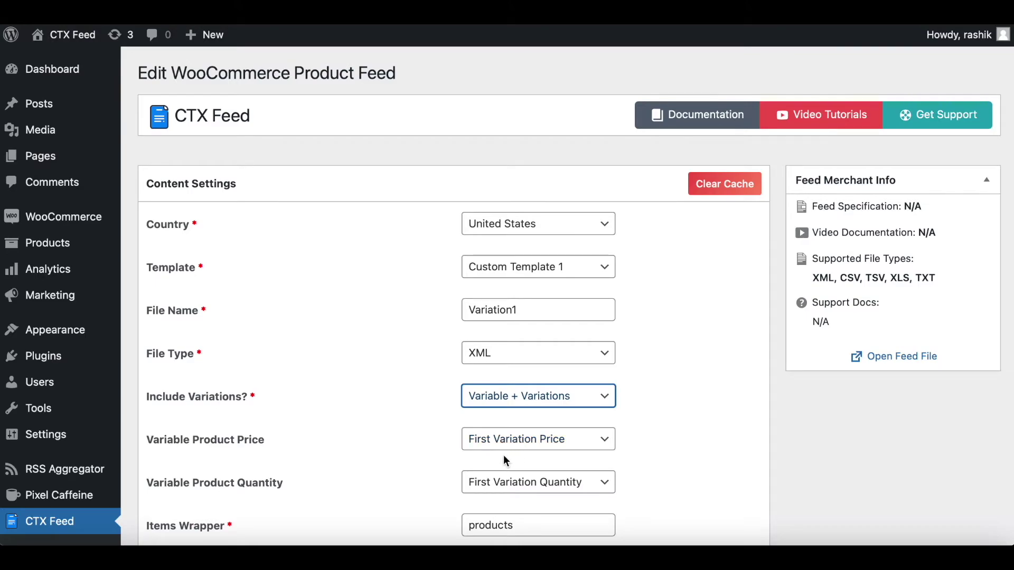
pyautogui.click(526, 446)
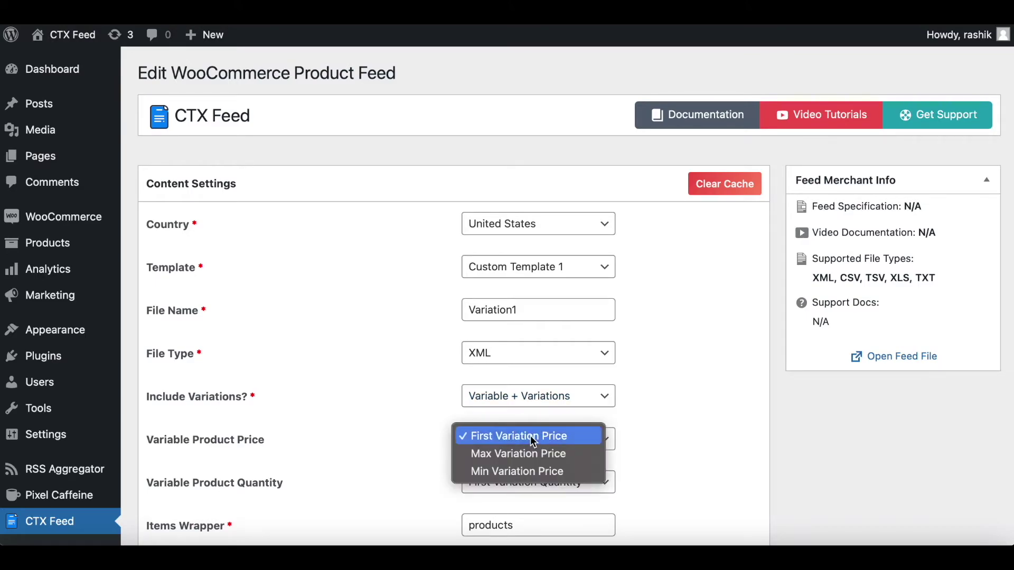
pyautogui.click(680, 428)
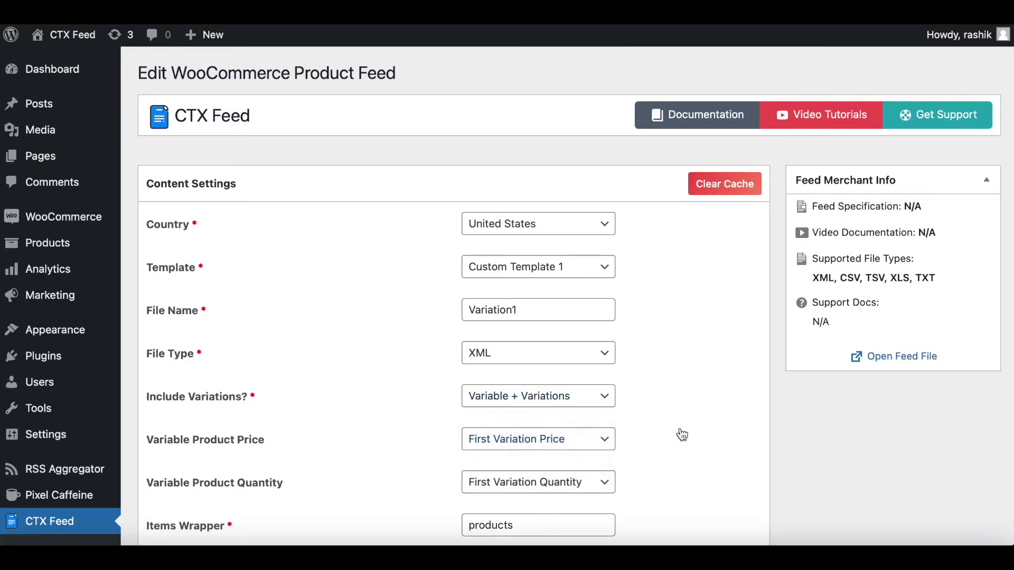
pyautogui.click(605, 491)
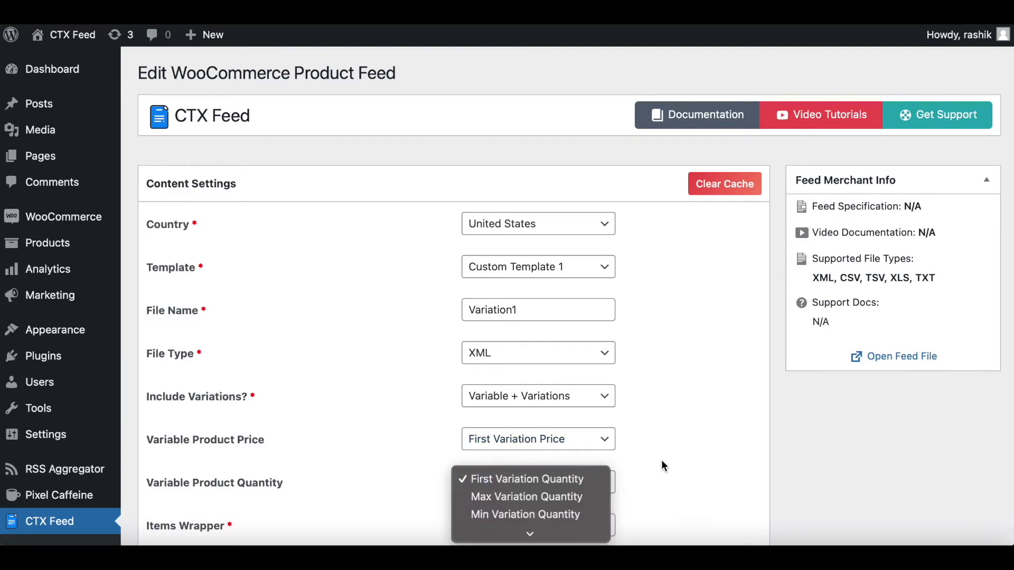
pyautogui.click(691, 453)
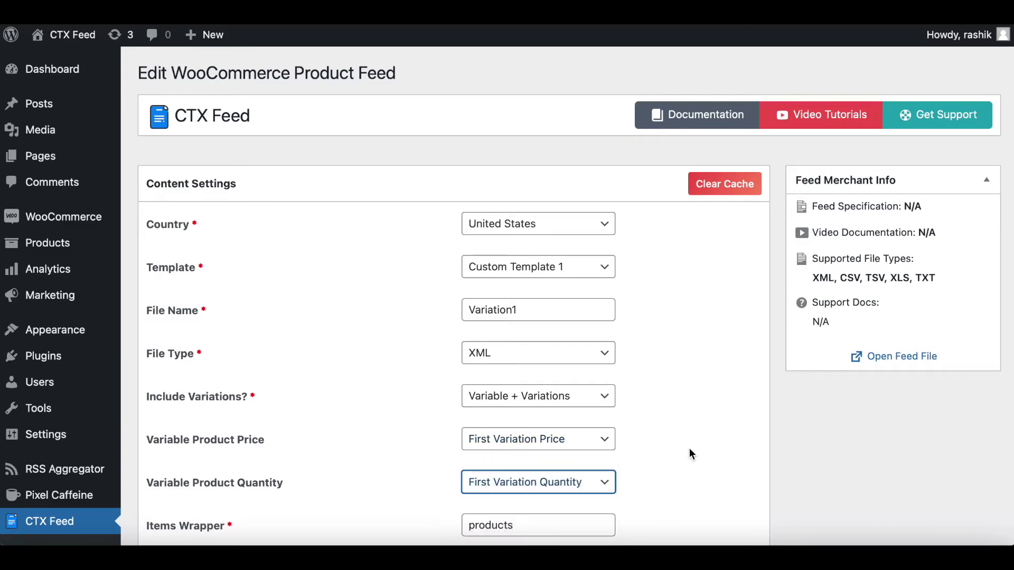
pyautogui.scroll(-1, 690, 444)
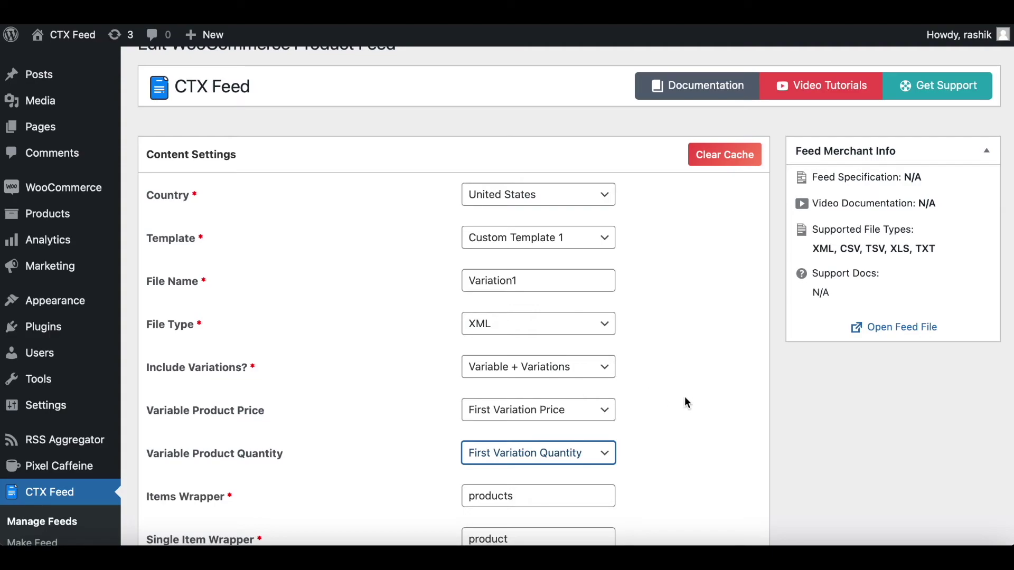
pyautogui.scroll(-10, 686, 400)
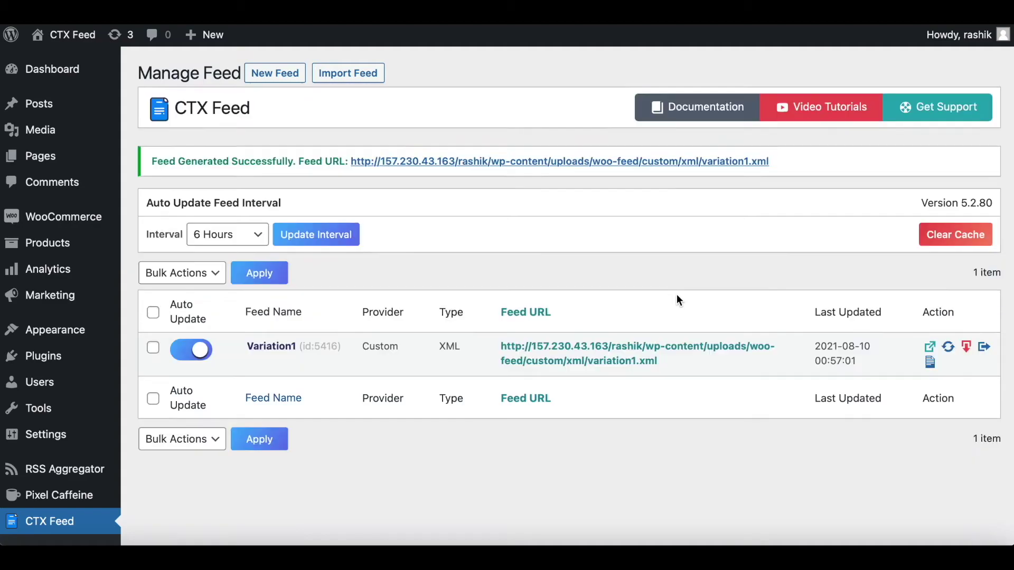
# Step: View the feed and scroll through all nine Tshirt variations down to the parent Tshirt, id 46
pyautogui.click(931, 347)
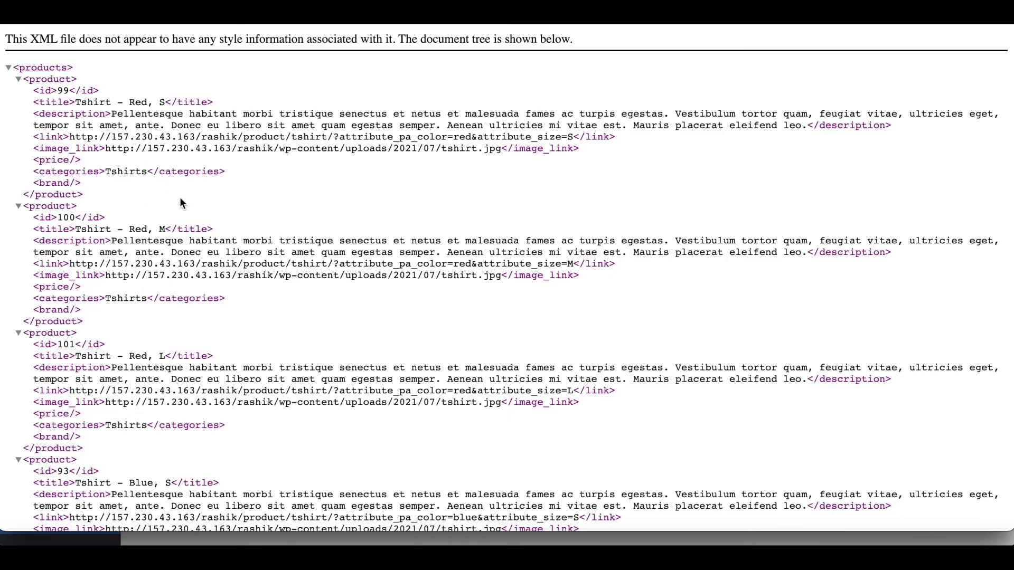
pyautogui.scroll(-2, 193, 220)
pyautogui.scroll(-1, 192, 214)
pyautogui.scroll(-4, 153, 271)
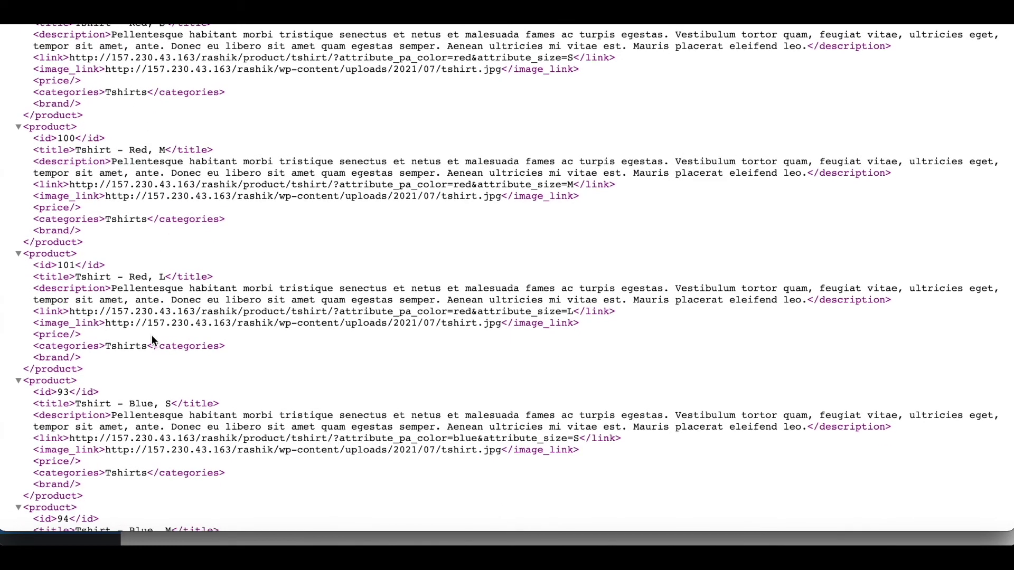
pyautogui.scroll(-4, 277, 362)
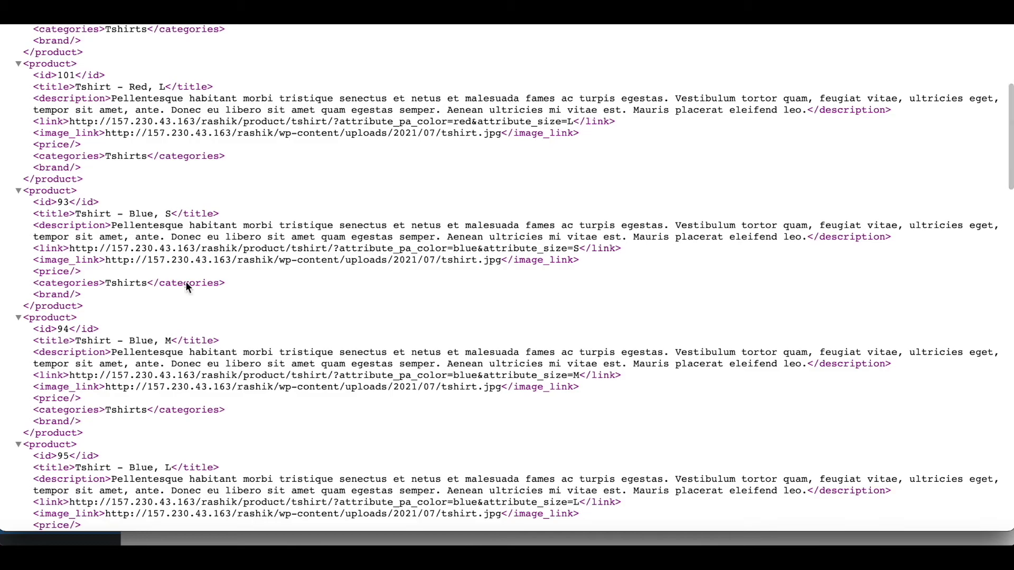
pyautogui.scroll(-5, 185, 281)
pyautogui.scroll(-9, 198, 362)
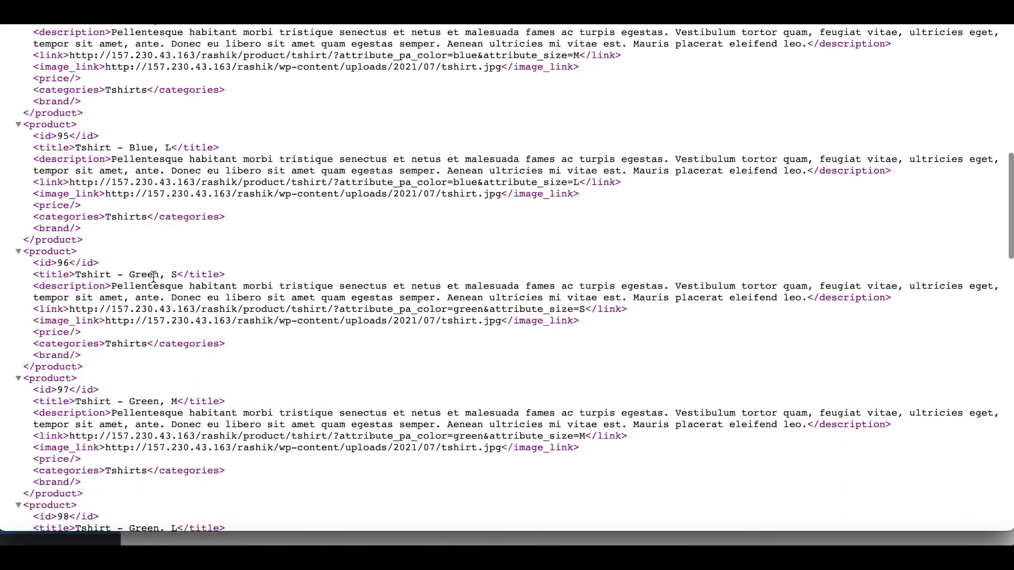
pyautogui.scroll(-2, 169, 388)
pyautogui.scroll(-6, 169, 390)
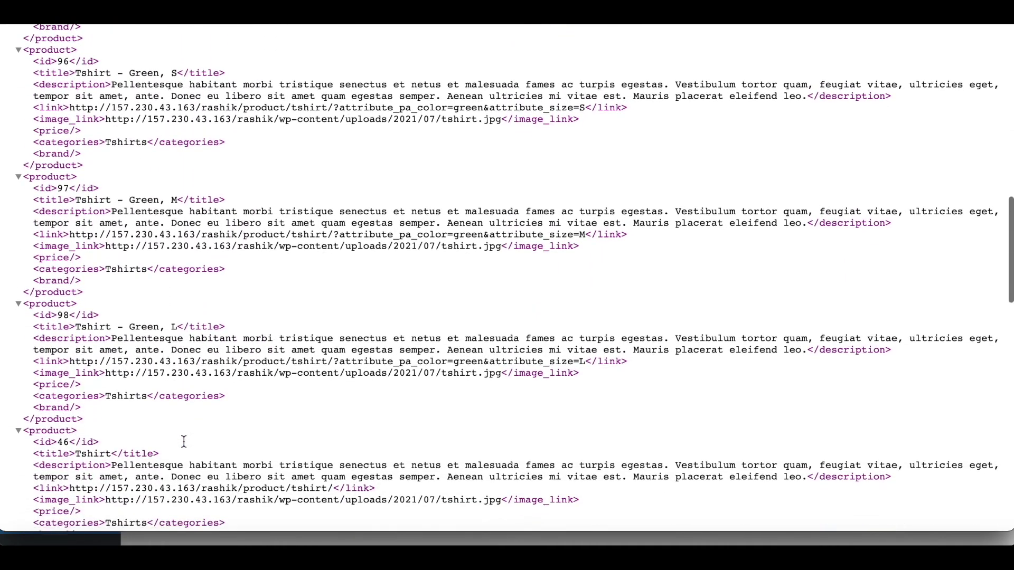
pyautogui.scroll(-4, 183, 442)
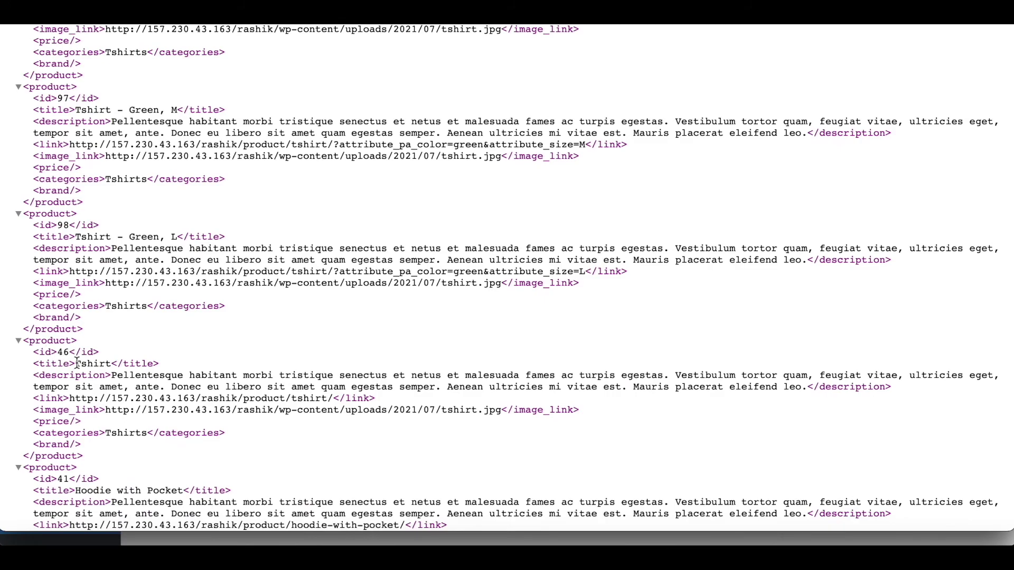